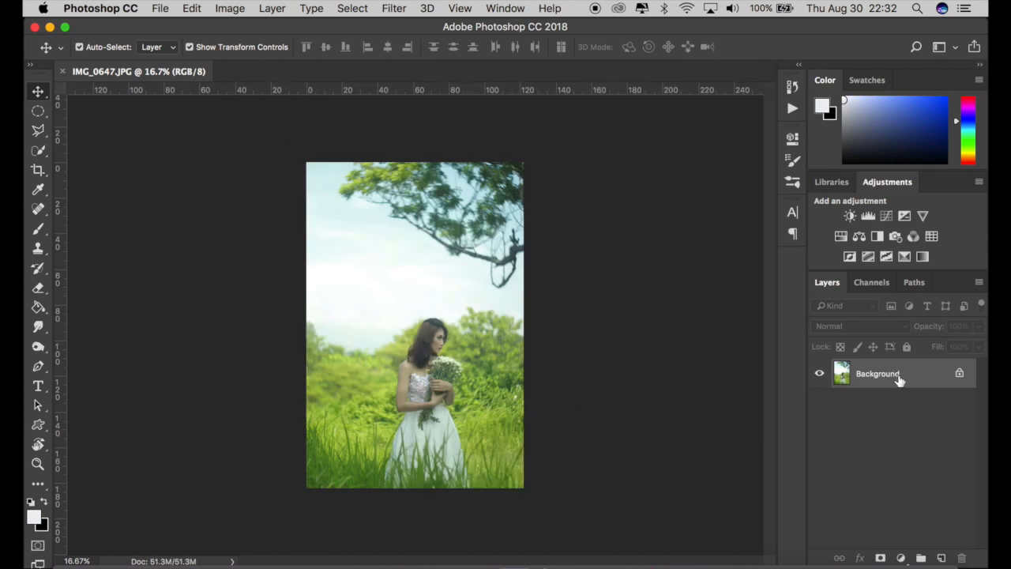
# Duplicate the Background layer and open the copy in the Camera Raw Filter.
pyautogui.moveTo(900, 380); pyautogui.dragTo(944, 558)
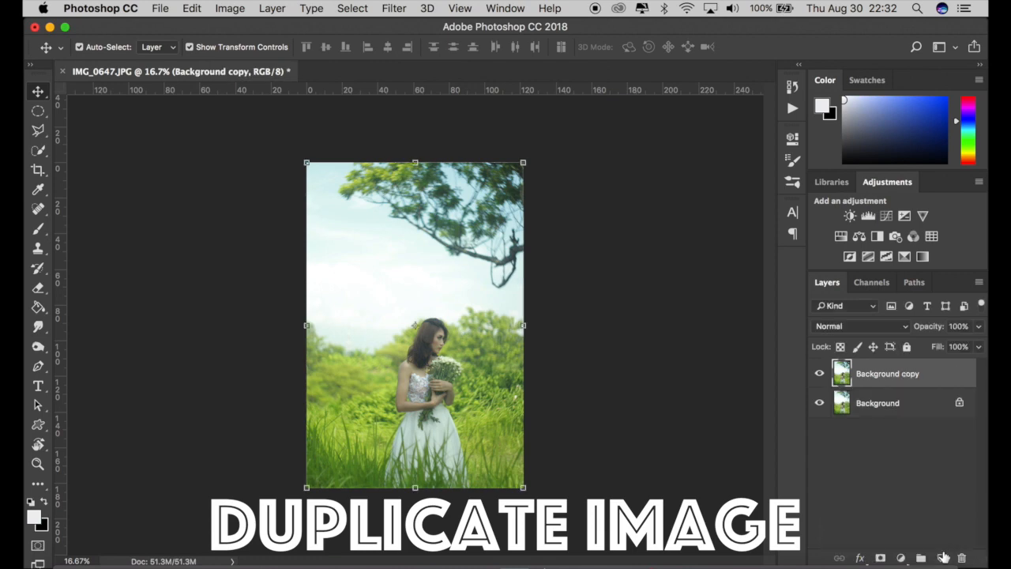
pyautogui.click(944, 557)
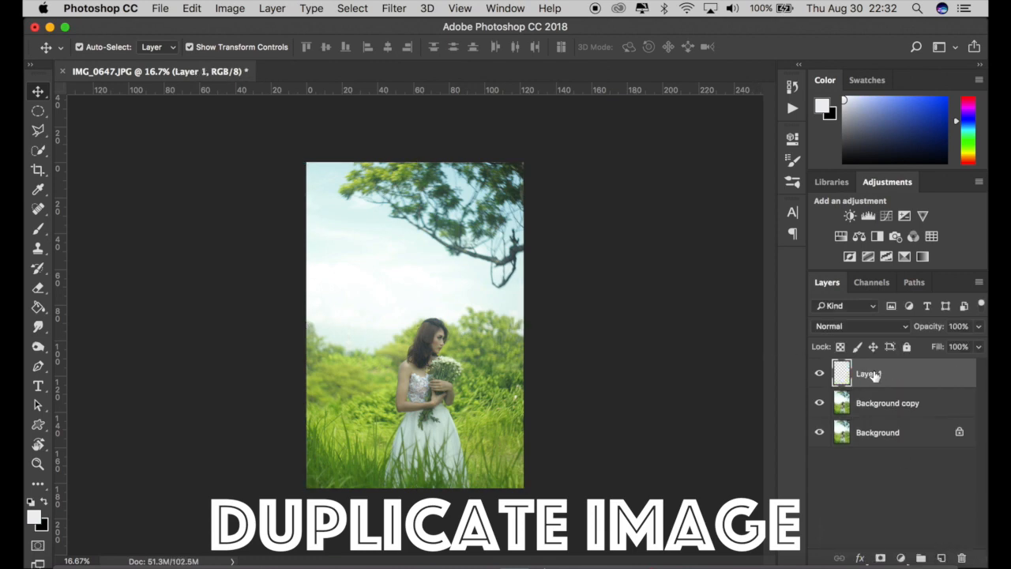
pyautogui.press('Delete')
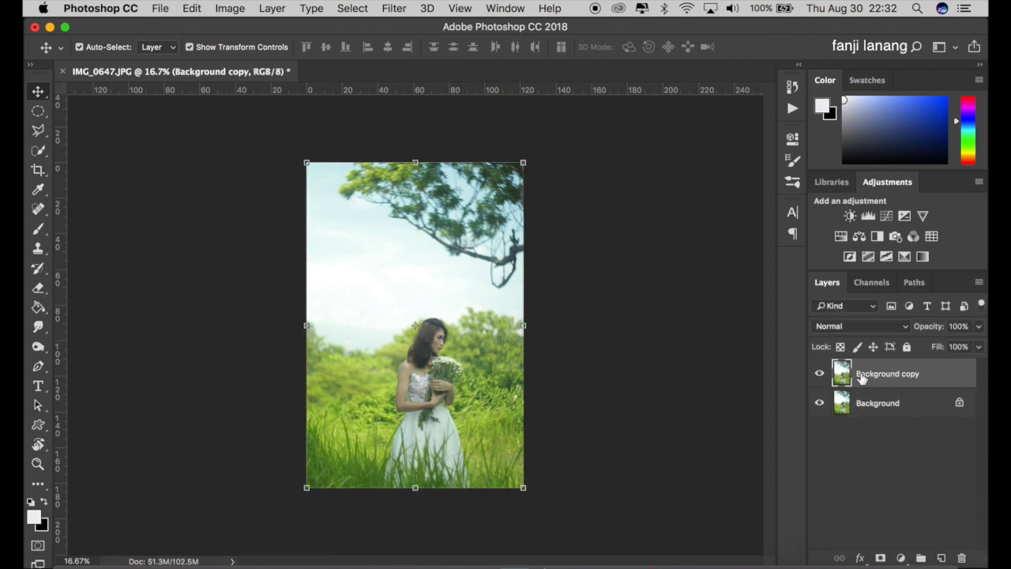
pyautogui.click(395, 9)
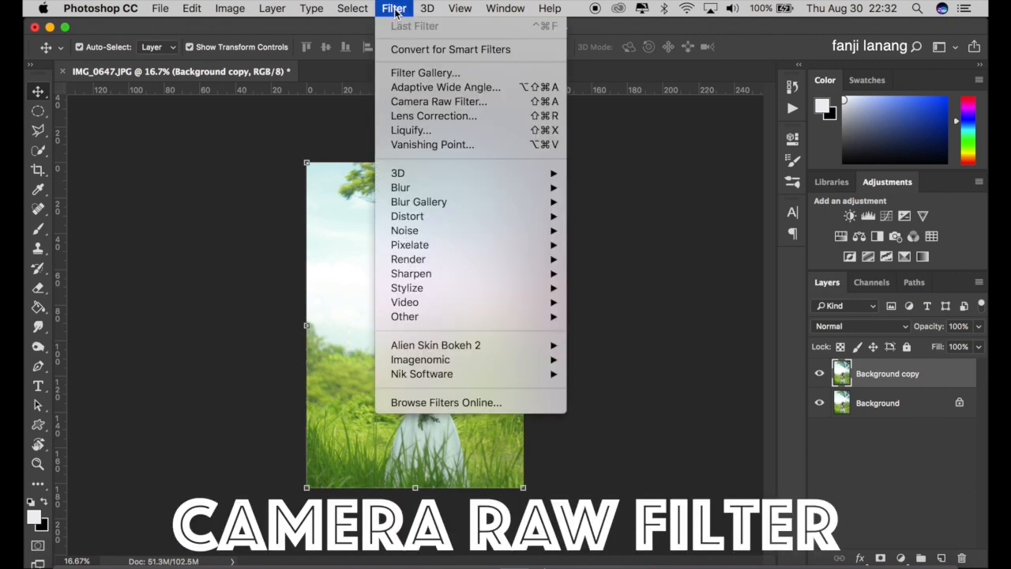
pyautogui.click(420, 103)
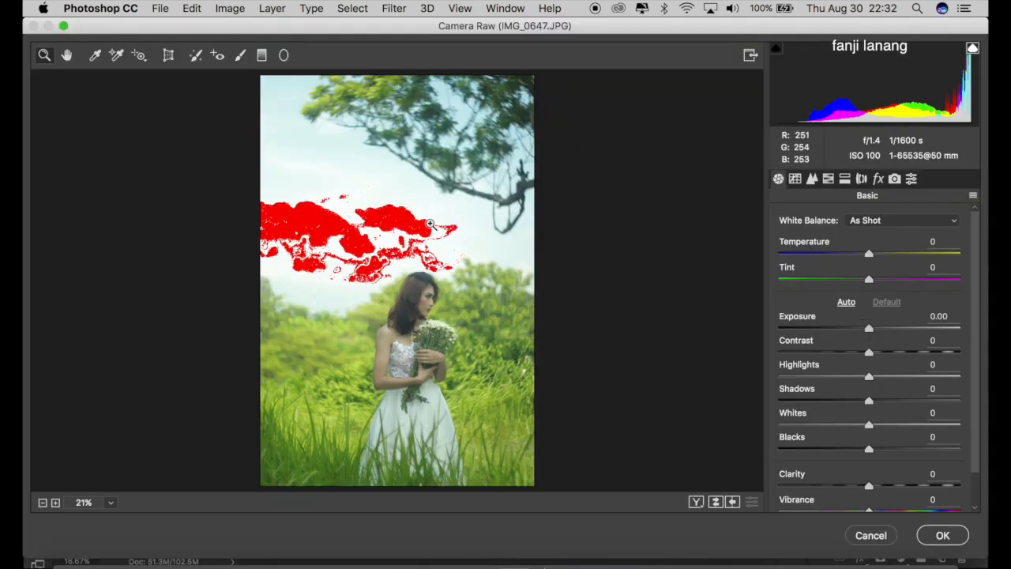
# Adjust the photo's basic tones: Highlights -86, Whites -68, Shadows +29 and Contrast +30.
pyautogui.click(819, 376)
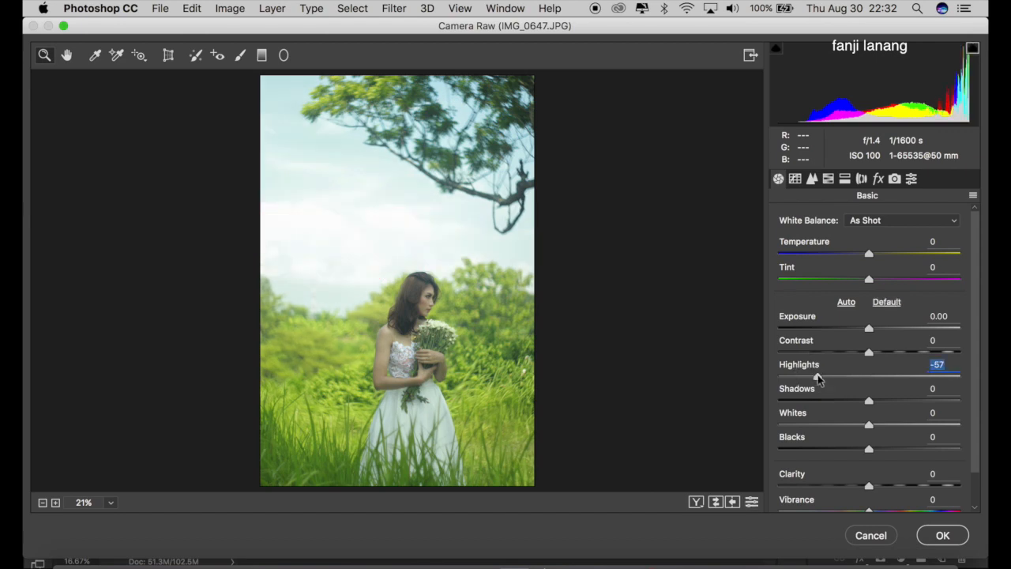
pyautogui.moveTo(822, 376); pyautogui.dragTo(792, 377)
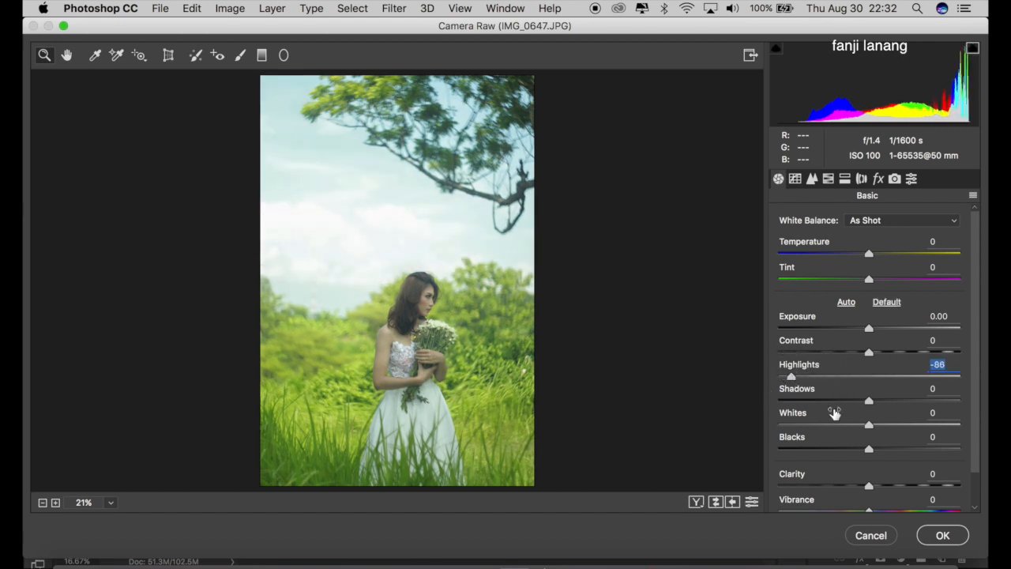
pyautogui.moveTo(869, 425); pyautogui.dragTo(805, 423)
pyautogui.moveTo(898, 402); pyautogui.dragTo(894, 397)
pyautogui.click(948, 340)
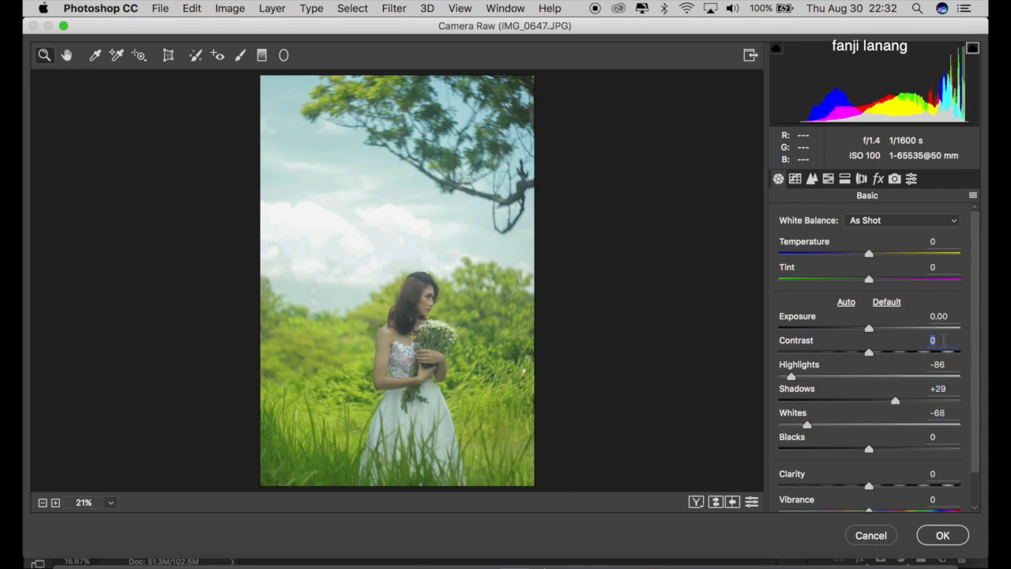
pyautogui.click(921, 348)
pyautogui.write('30')
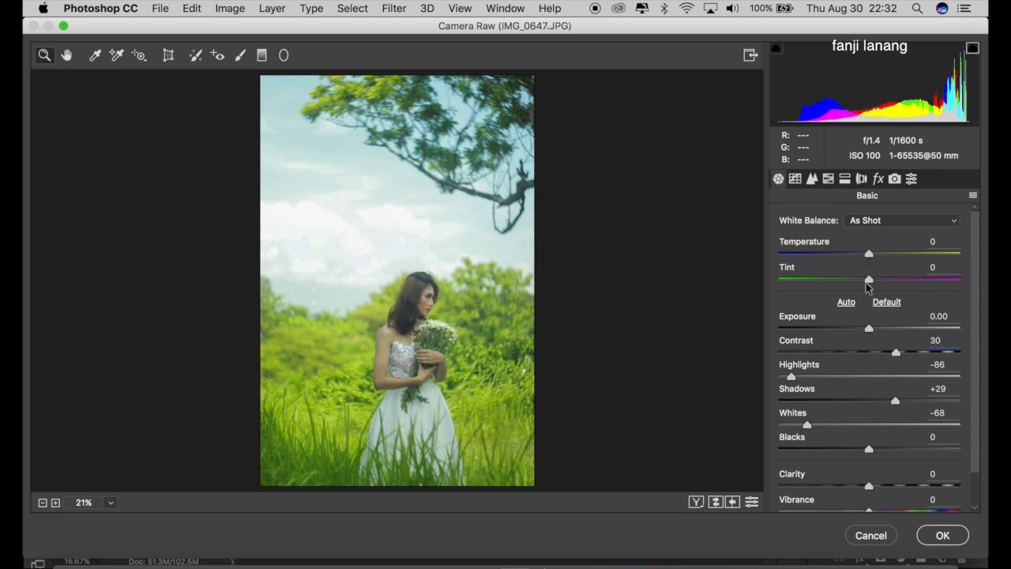
# Mute the photo's overall colours by setting both Vibrance and Saturation to -20.
pyautogui.moveTo(976, 339); pyautogui.dragTo(975, 406)
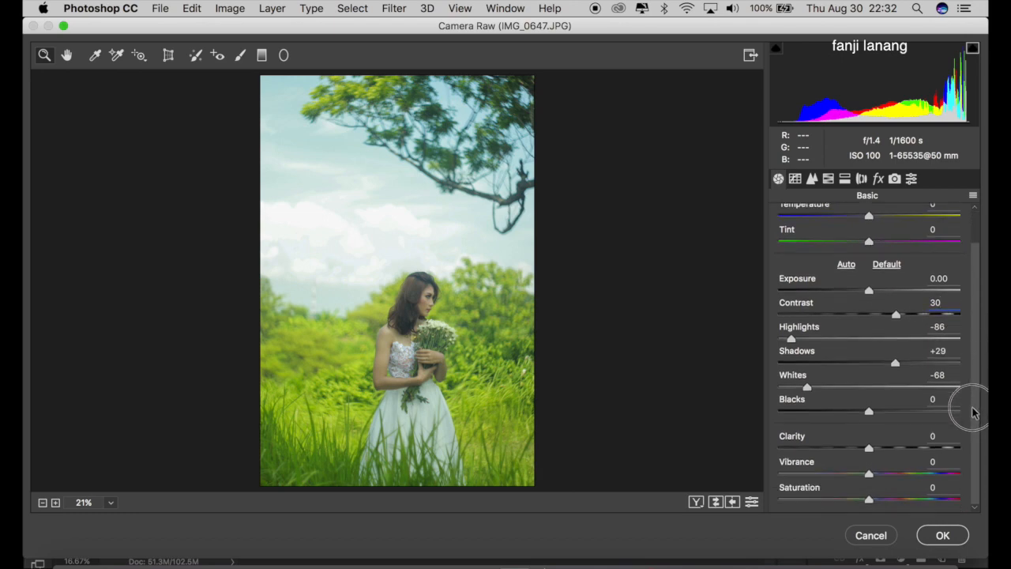
pyautogui.moveTo(865, 471); pyautogui.dragTo(848, 478)
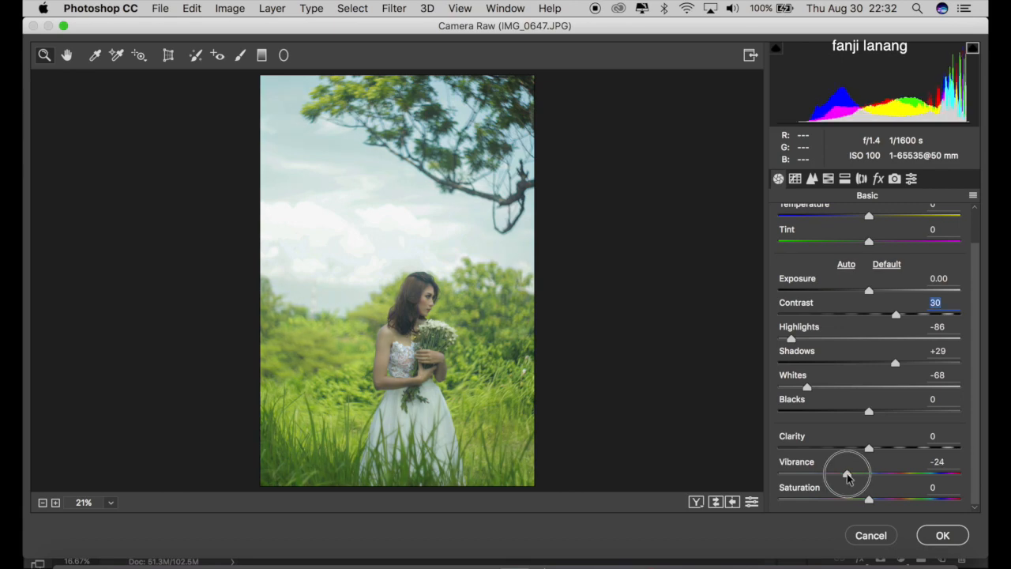
pyautogui.moveTo(848, 477); pyautogui.dragTo(855, 496)
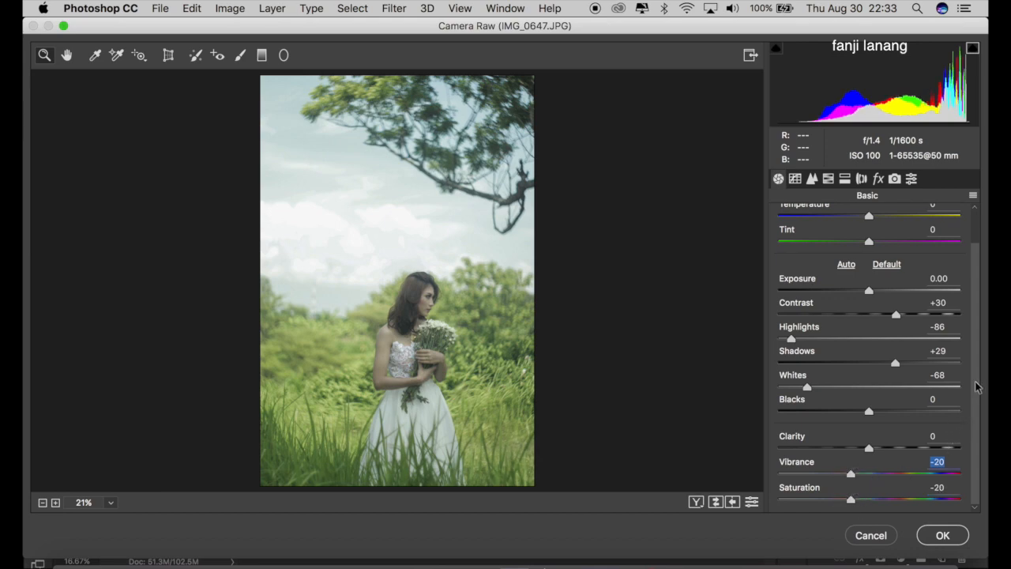
# Shift the HSL hues, setting Blues to -28, Aquas to +66, Greens to -11 and Yellows to -21.
pyautogui.moveTo(977, 388); pyautogui.dragTo(975, 305)
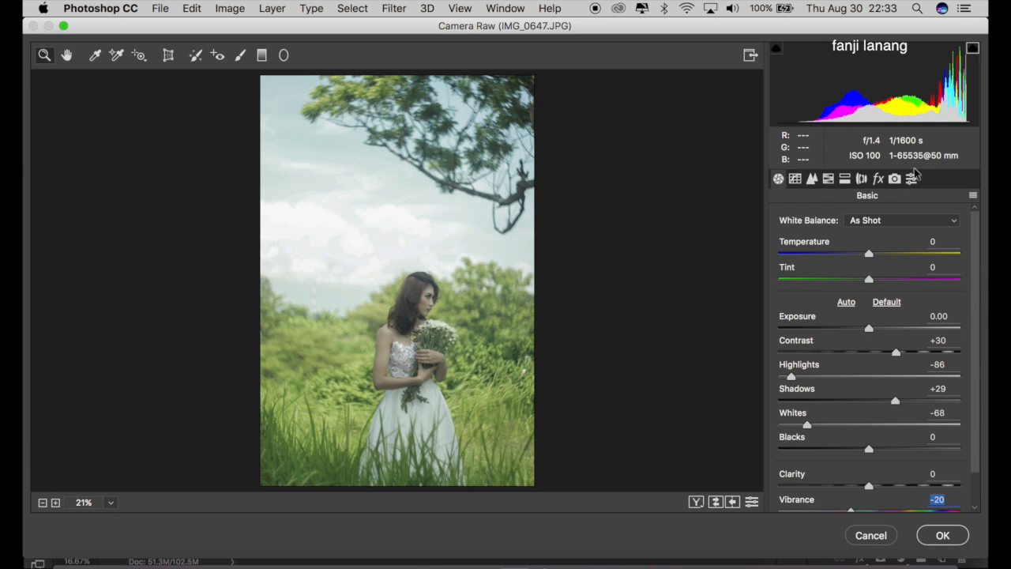
pyautogui.click(828, 181)
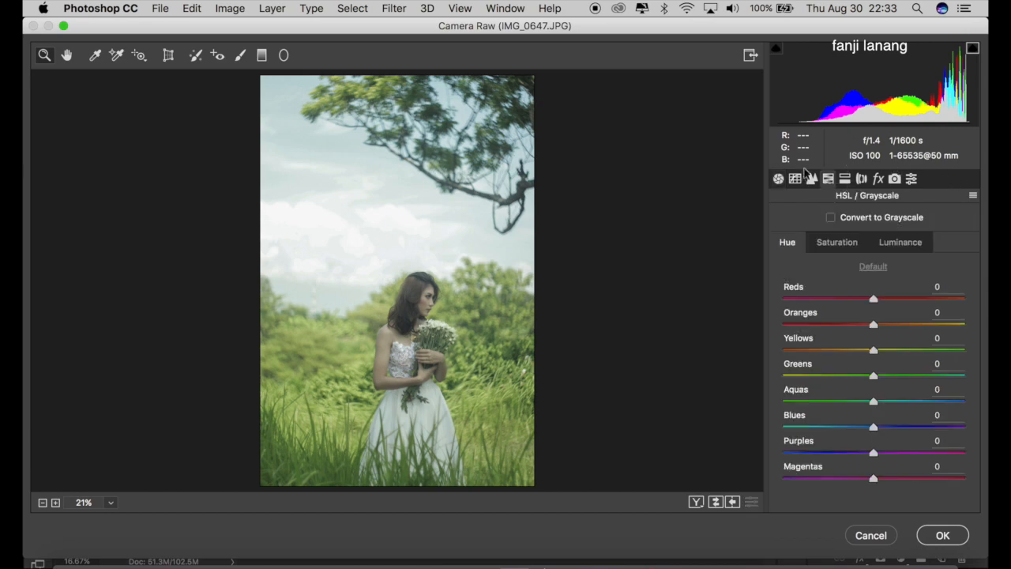
pyautogui.moveTo(859, 431); pyautogui.dragTo(933, 405)
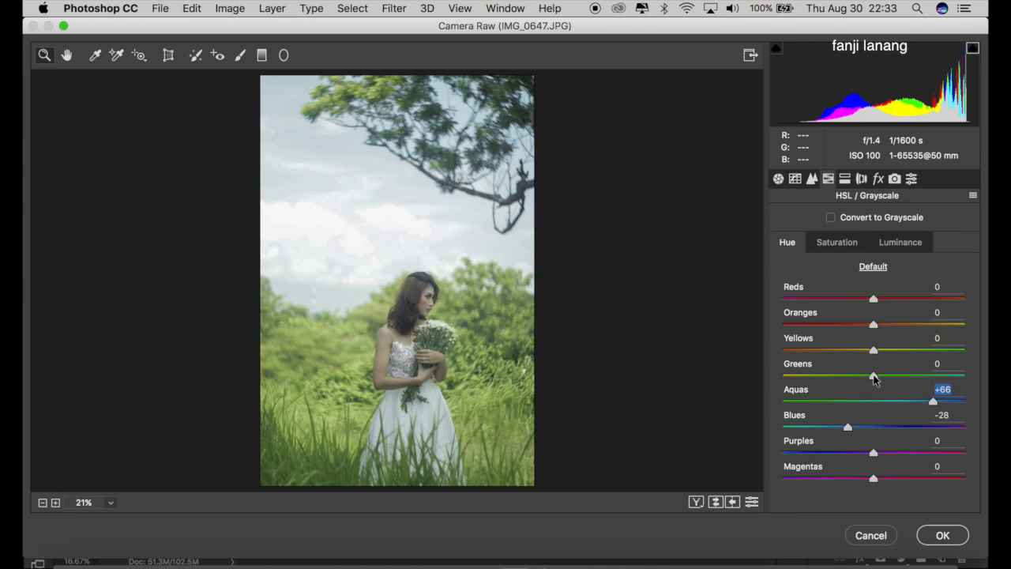
pyautogui.moveTo(874, 378); pyautogui.dragTo(864, 400)
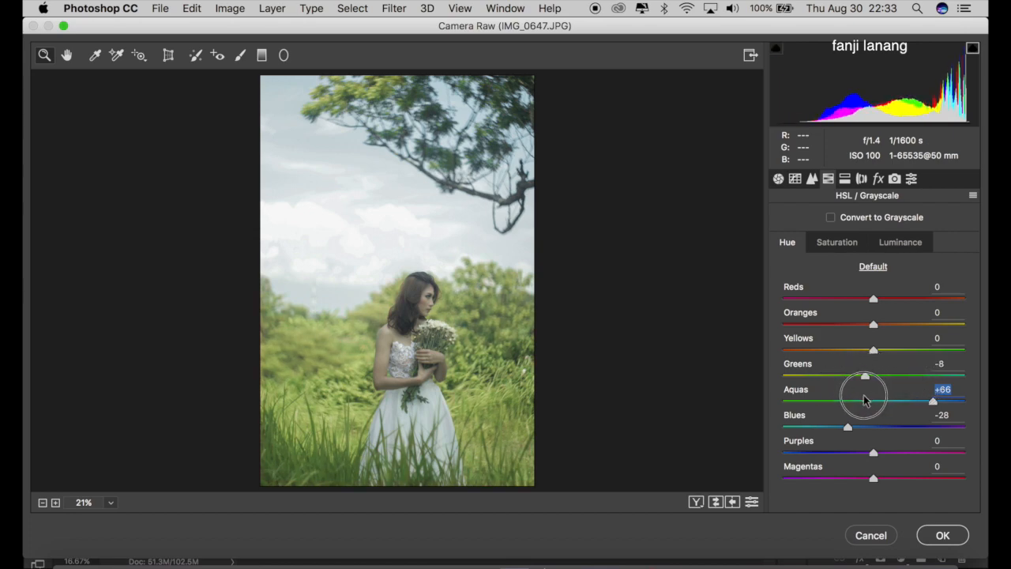
pyautogui.moveTo(873, 350); pyautogui.dragTo(854, 380)
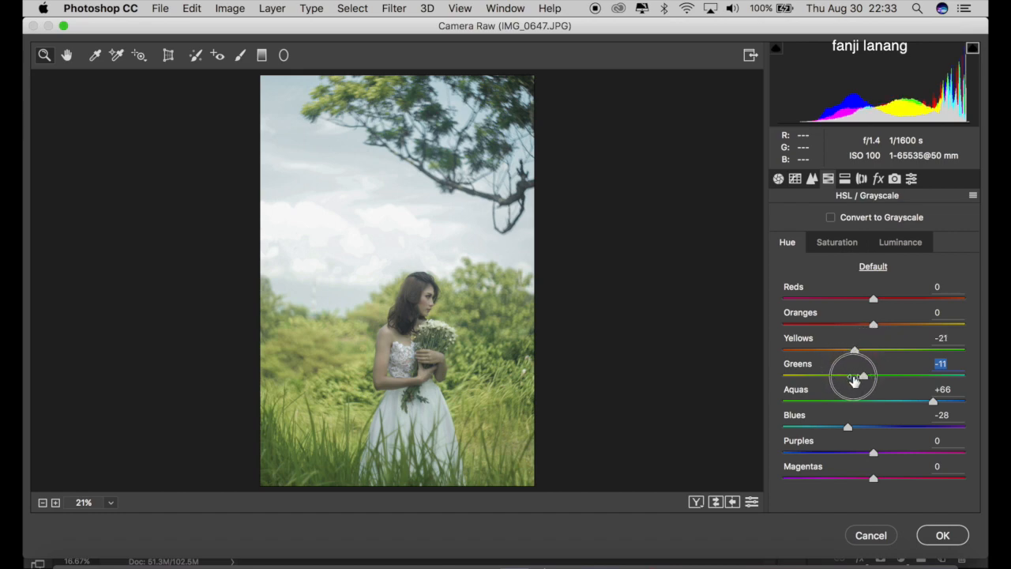
pyautogui.click(863, 353)
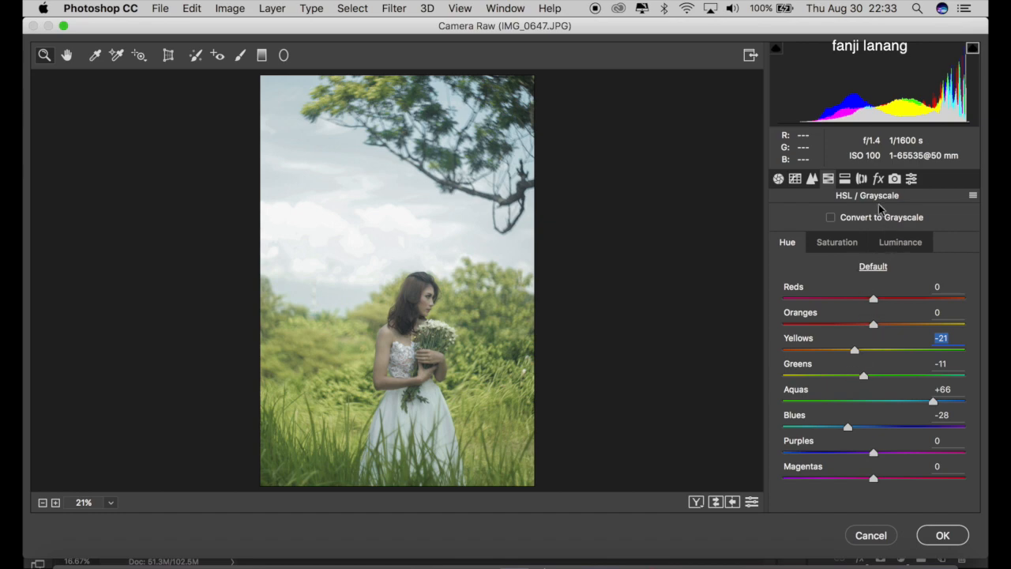
# Apply split toning with highlights at hue 200, saturation 15, and shadows at hue 17, saturation 20.
pyautogui.click(851, 183)
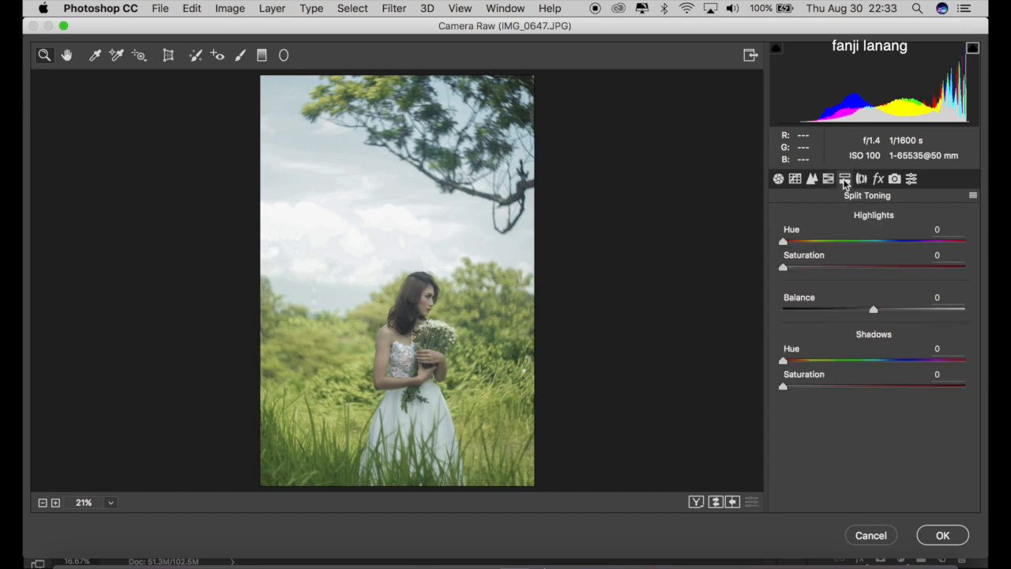
pyautogui.click(876, 242)
pyautogui.moveTo(876, 245); pyautogui.dragTo(884, 263)
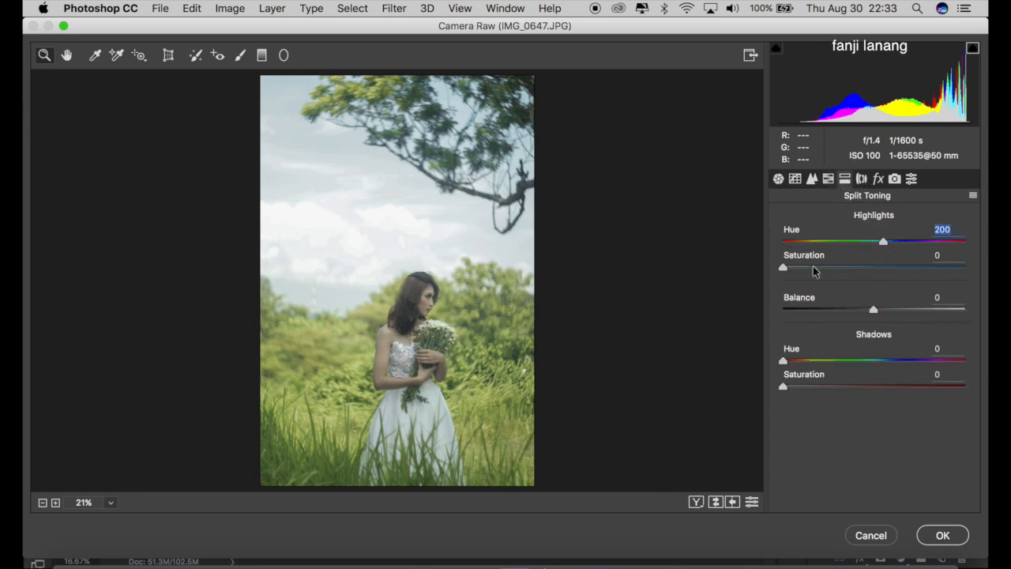
pyautogui.moveTo(815, 268); pyautogui.dragTo(811, 276)
pyautogui.click(791, 361)
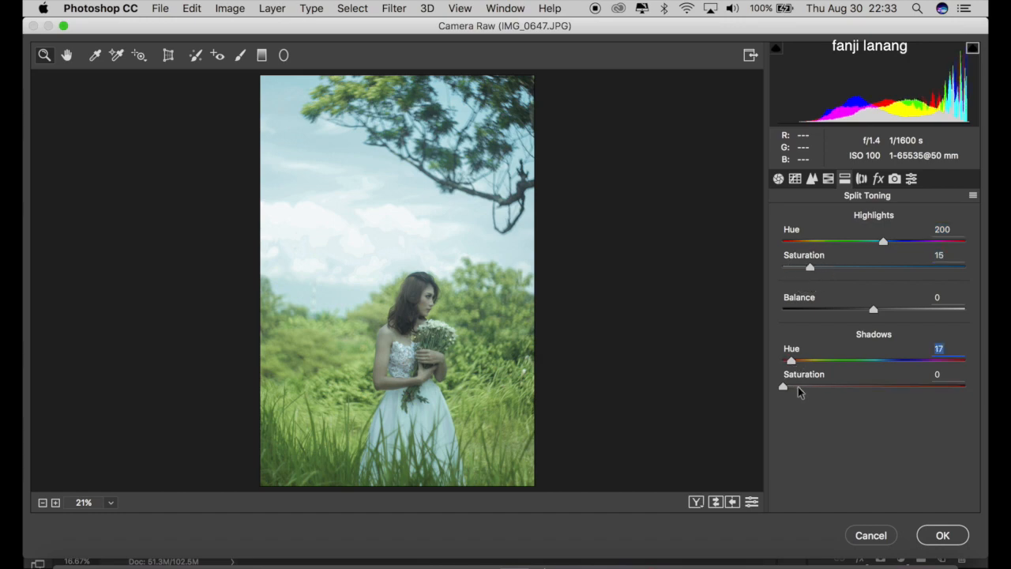
pyautogui.moveTo(802, 389); pyautogui.dragTo(820, 403)
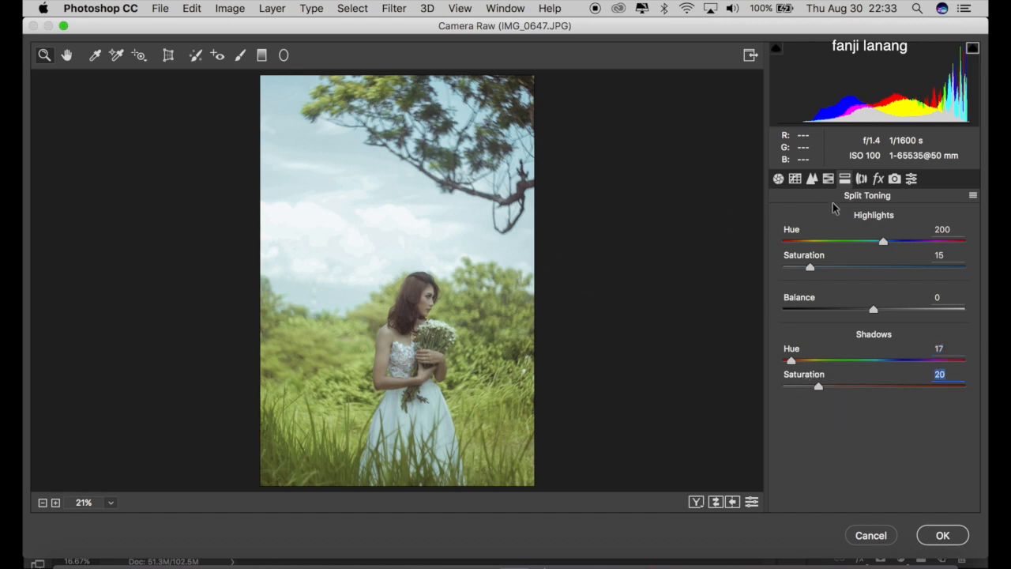
# Darken the photo's edges with lens vignetting, using an amount of -79 and a midpoint of 0.
pyautogui.click(862, 179)
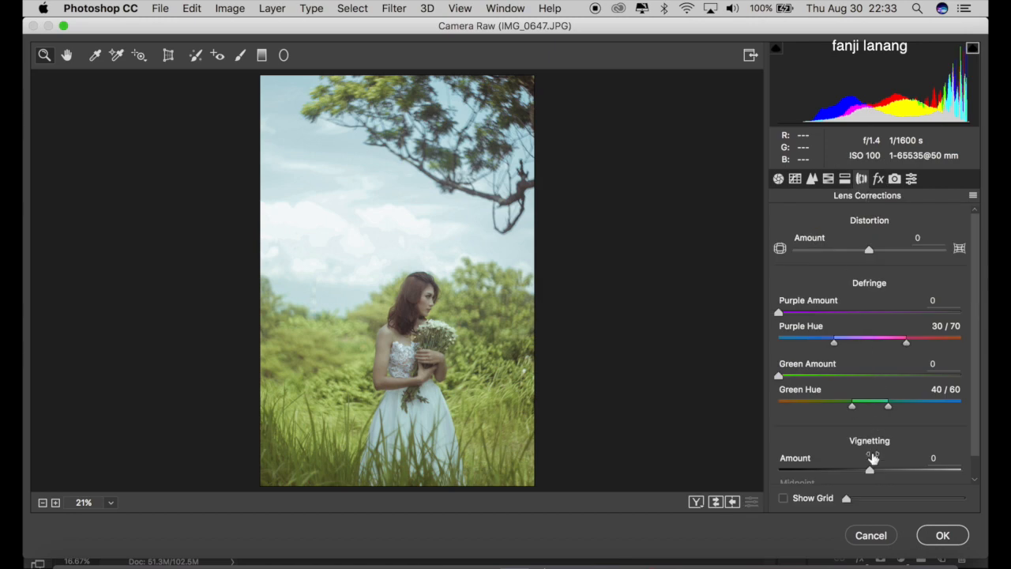
pyautogui.moveTo(870, 470); pyautogui.dragTo(805, 472)
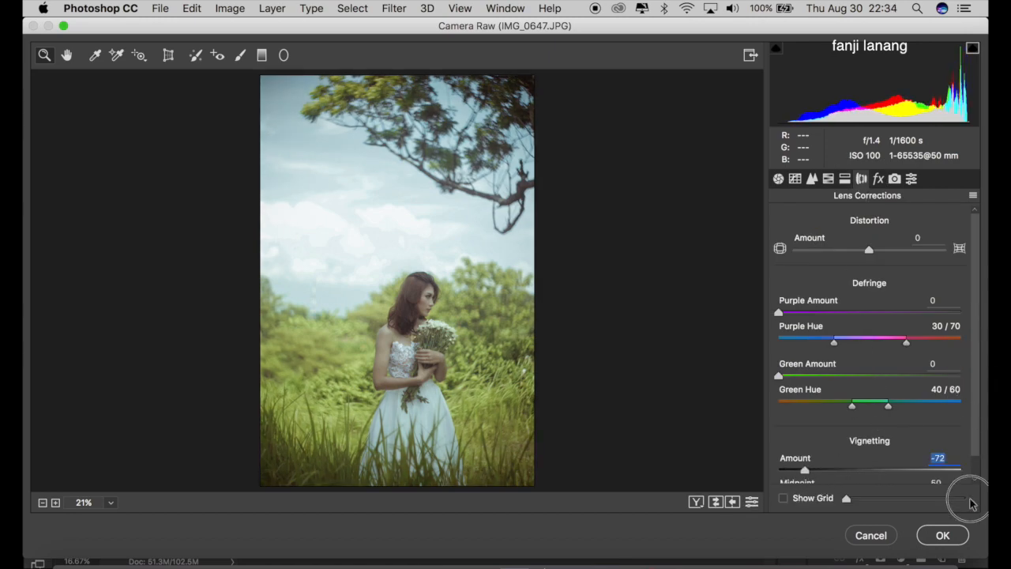
pyautogui.scroll(-2, 971, 504)
pyautogui.moveTo(869, 472); pyautogui.dragTo(767, 488)
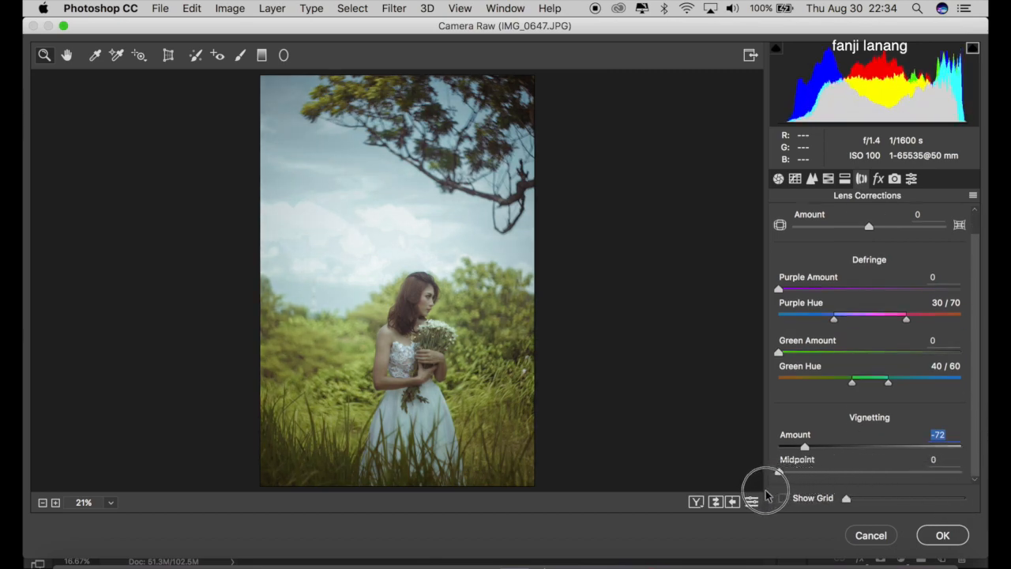
pyautogui.moveTo(802, 447); pyautogui.dragTo(798, 448)
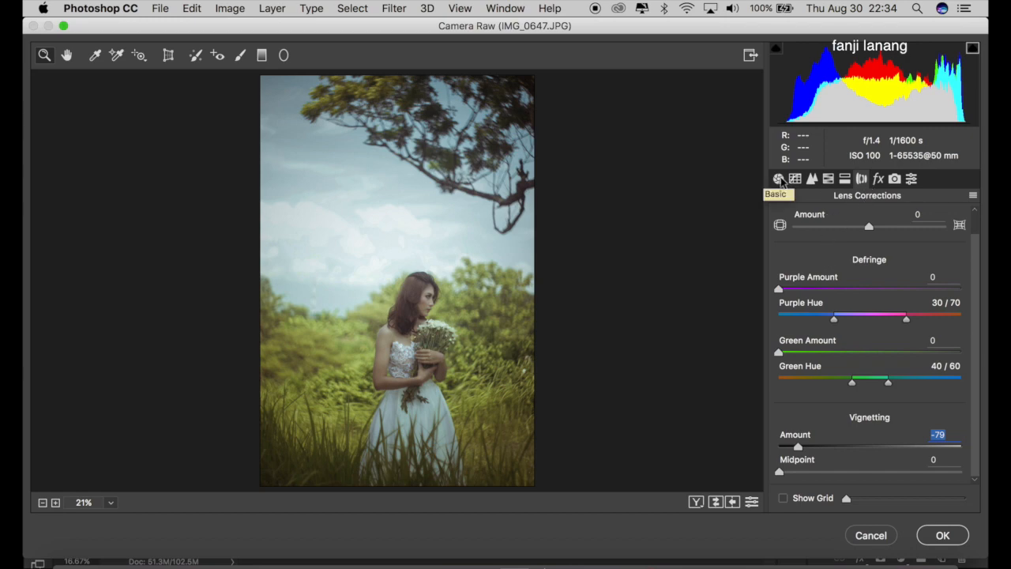
# Refine the basic adjustments by setting Vibrance to -40, Shadows to +40 and Saturation to -15.
pyautogui.click(779, 180)
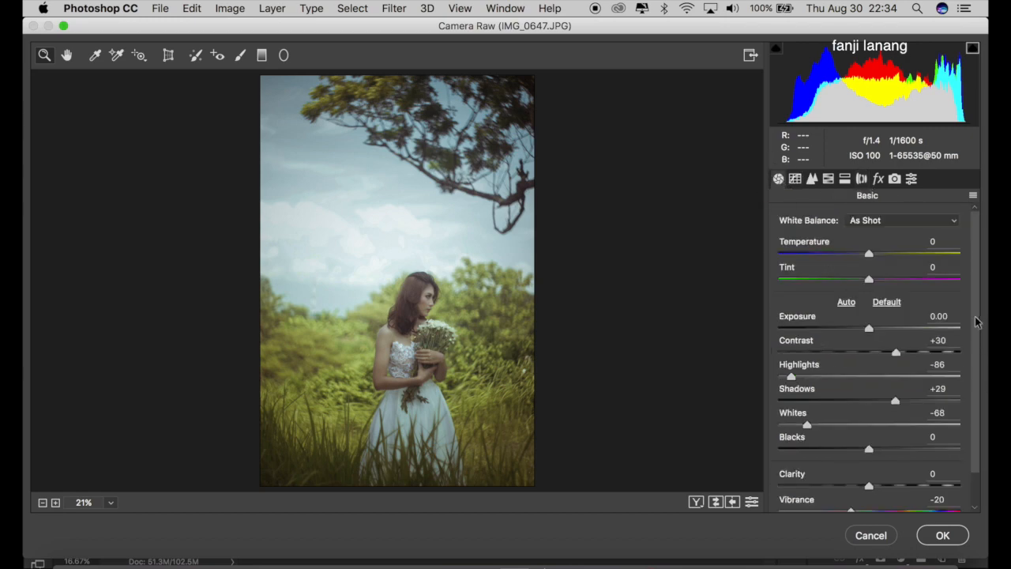
pyautogui.moveTo(977, 322); pyautogui.dragTo(970, 409)
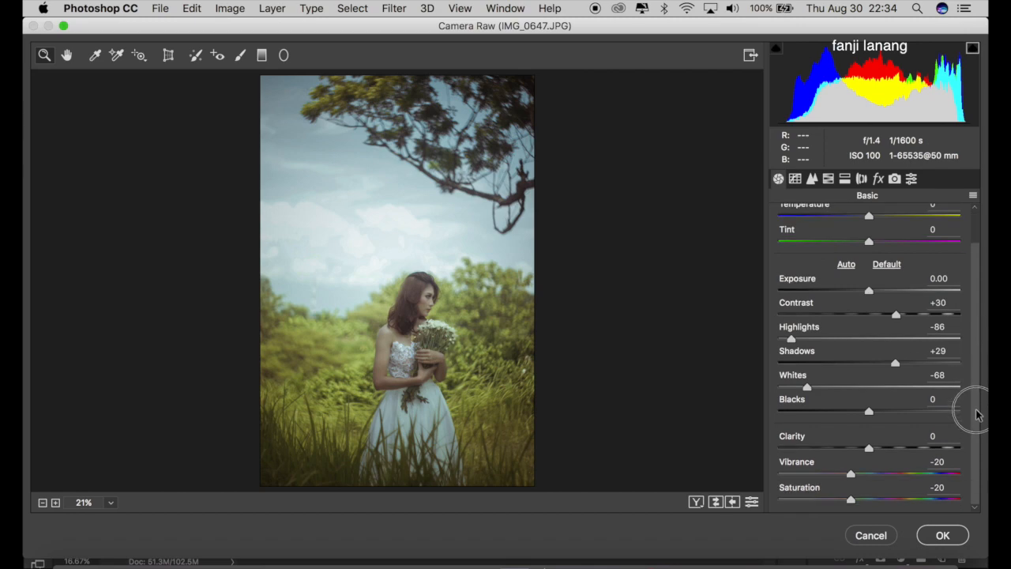
pyautogui.click(834, 476)
pyautogui.moveTo(835, 477); pyautogui.dragTo(822, 476)
pyautogui.moveTo(919, 363); pyautogui.dragTo(907, 400)
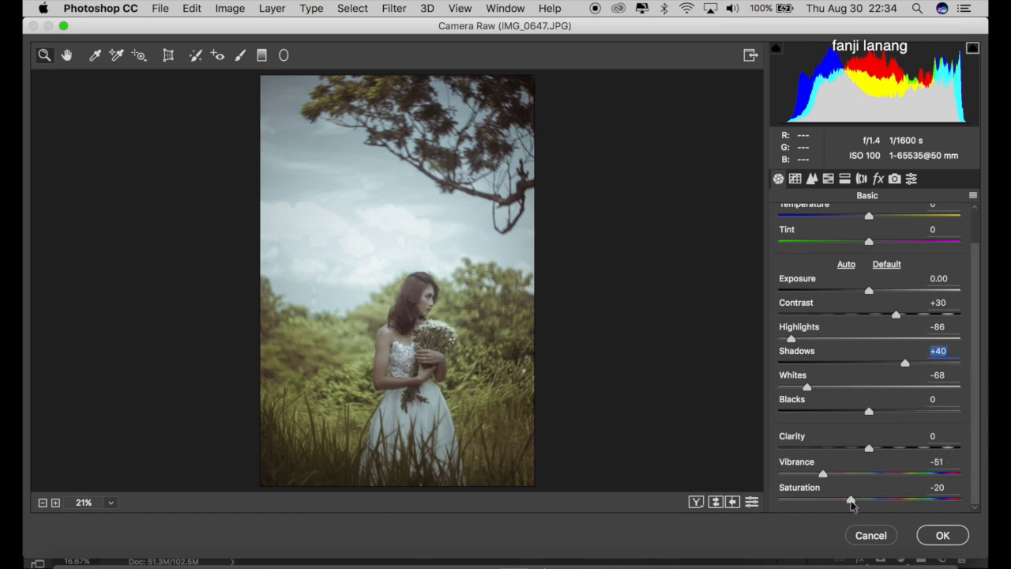
pyautogui.moveTo(840, 506)
pyautogui.mouseDown()
pyautogui.moveTo(768, 508)
pyautogui.moveTo(826, 506)
pyautogui.moveTo(853, 519)
pyautogui.mouseUp()
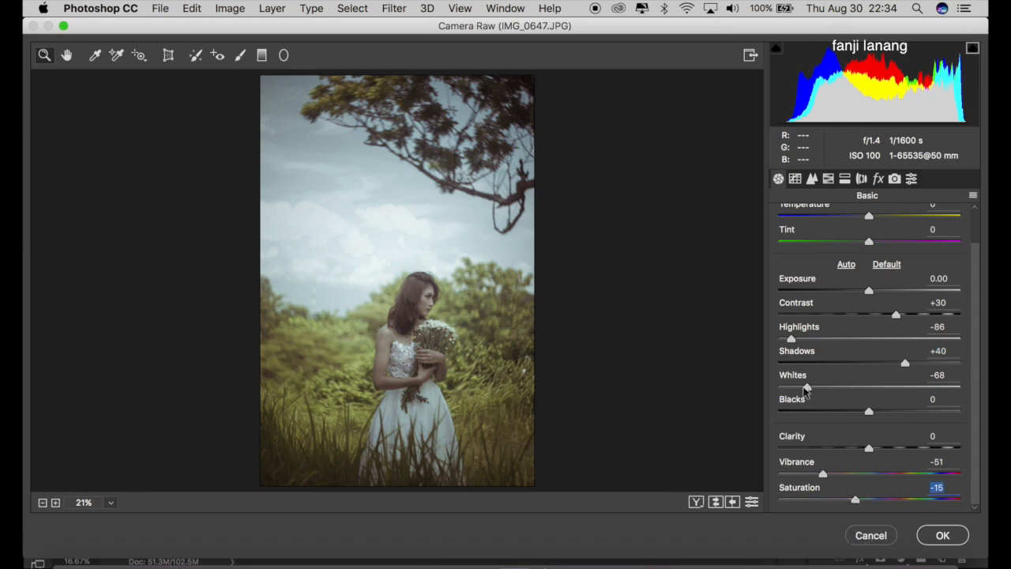
pyautogui.moveTo(836, 474); pyautogui.dragTo(833, 479)
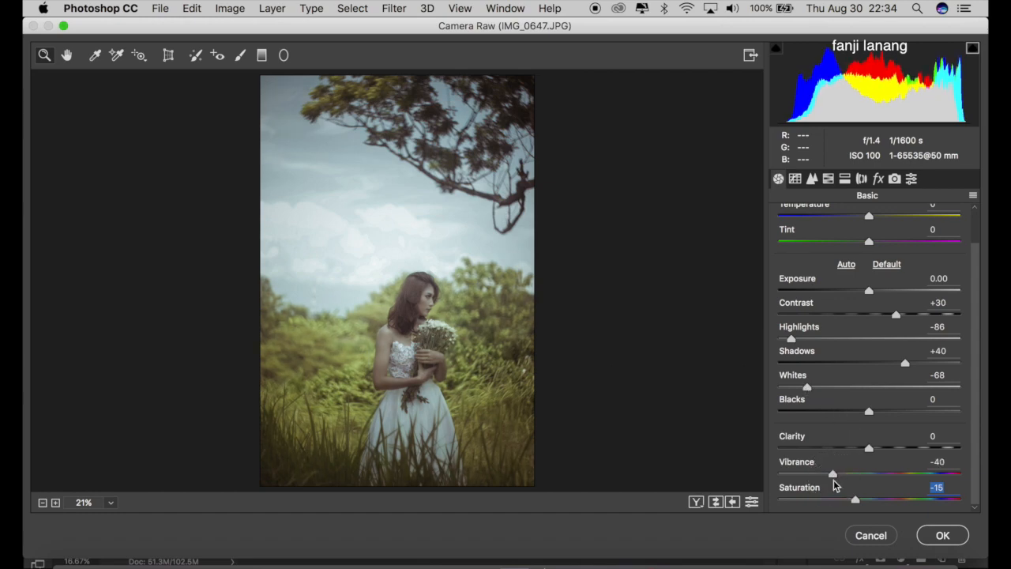
# Retune the HSL hues, setting Yellows to -23, Greens to -50 and Aquas to +50.
pyautogui.click(828, 179)
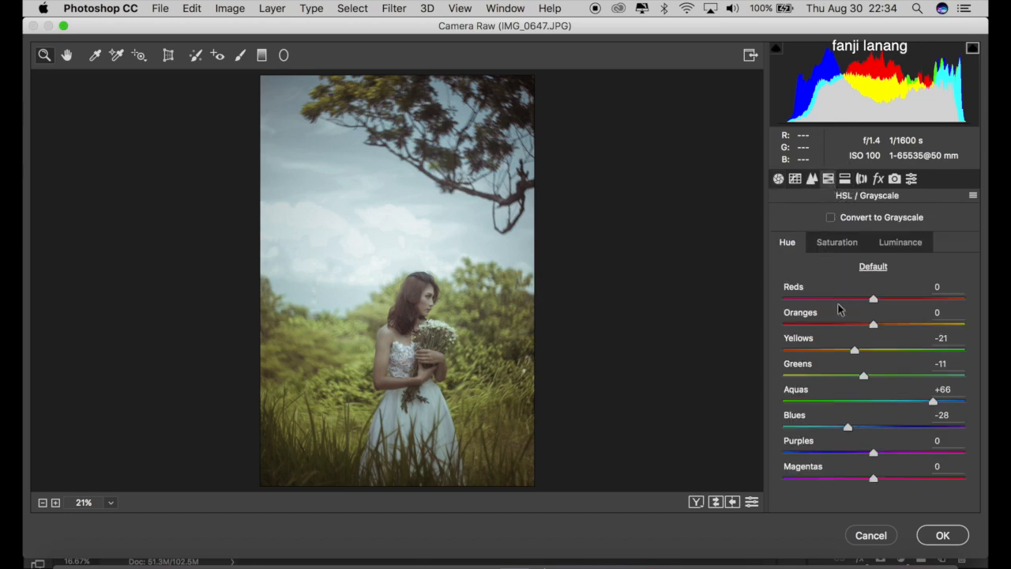
pyautogui.moveTo(856, 353); pyautogui.dragTo(752, 404)
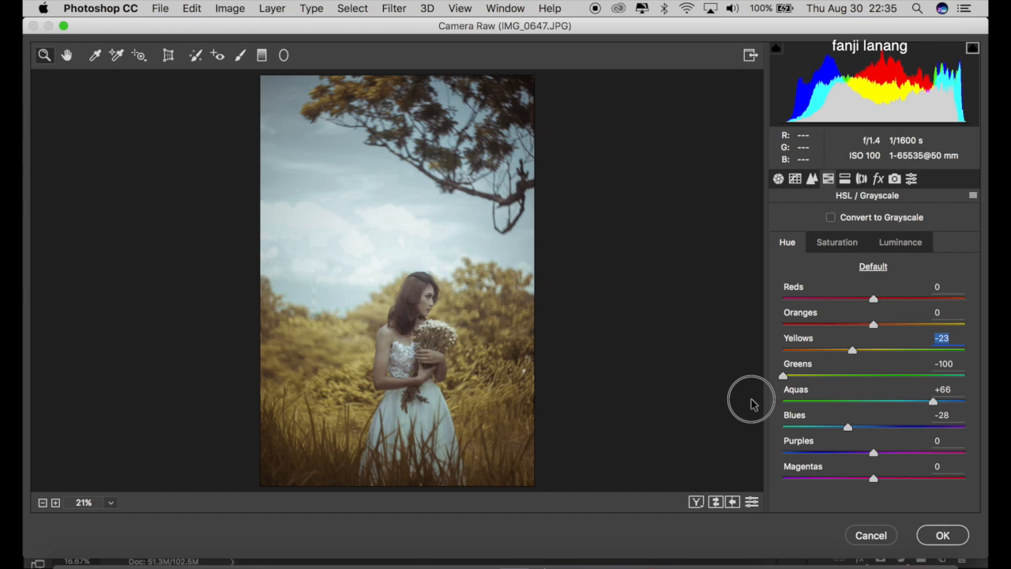
pyautogui.moveTo(751, 404); pyautogui.dragTo(827, 419)
pyautogui.moveTo(933, 403); pyautogui.dragTo(918, 425)
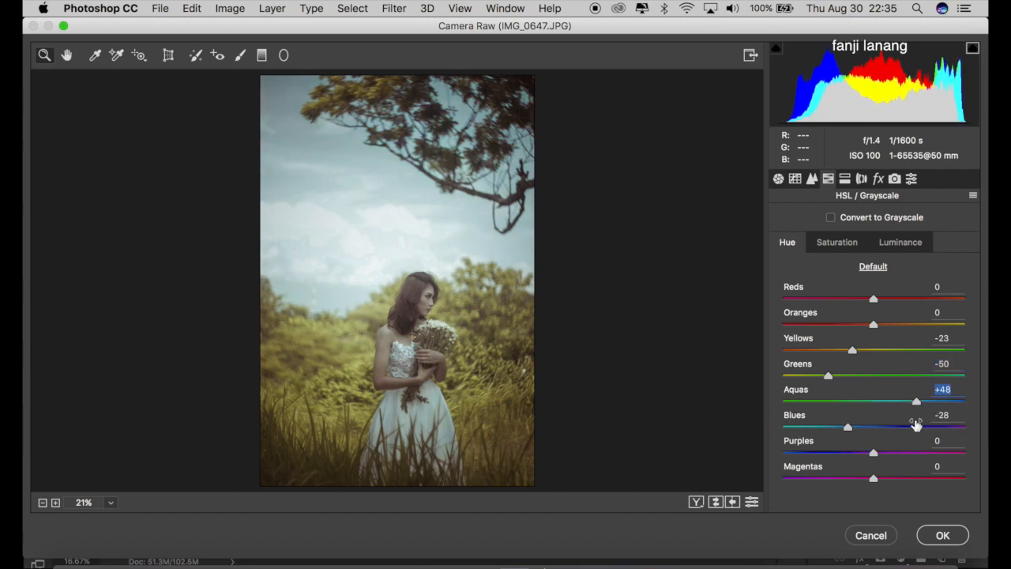
pyautogui.write('50')
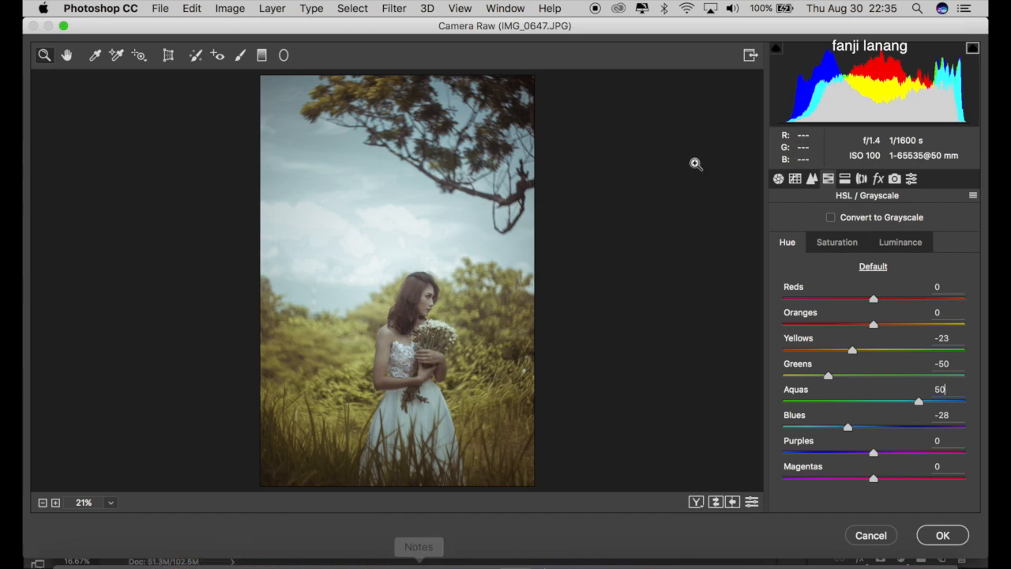
# Compare the graded portrait with the original side by side and apply the Camera Raw adjustments.
pyautogui.click(696, 502)
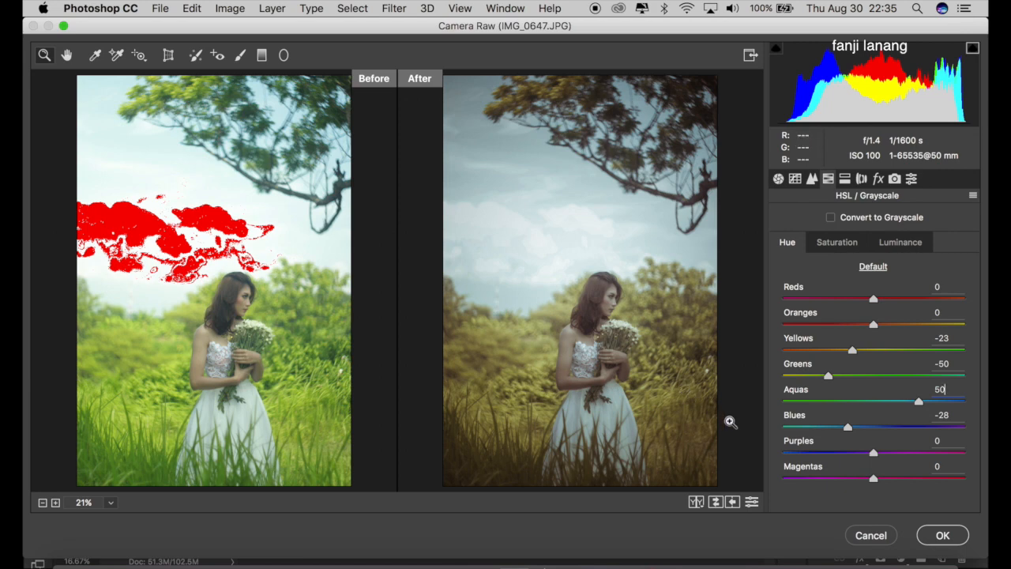
pyautogui.click(933, 536)
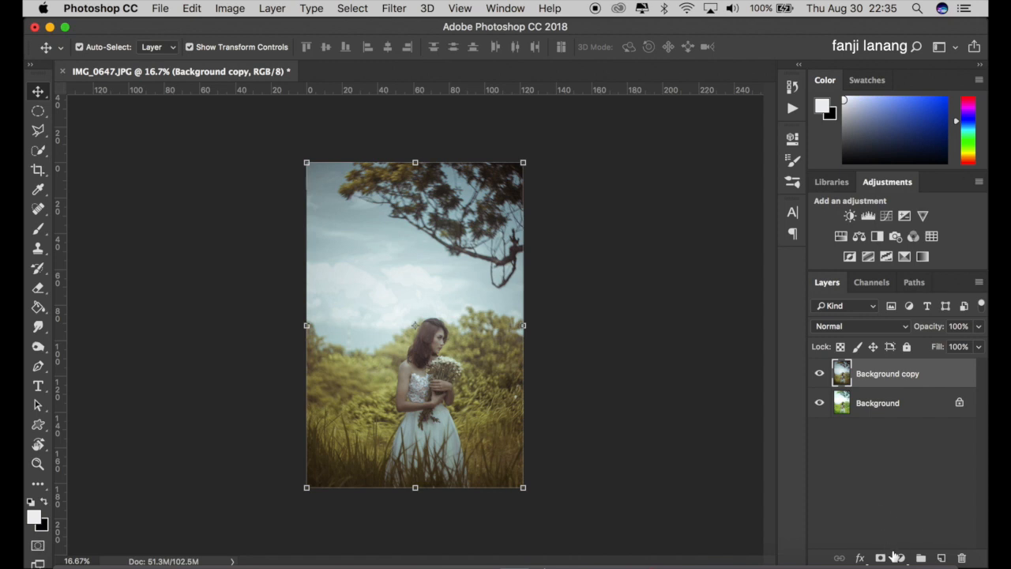
# Add a Curves adjustment layer with a raised black point, a midtone anchor at 127/128 and a shadow point at input 37, output 34.
pyautogui.click(898, 558)
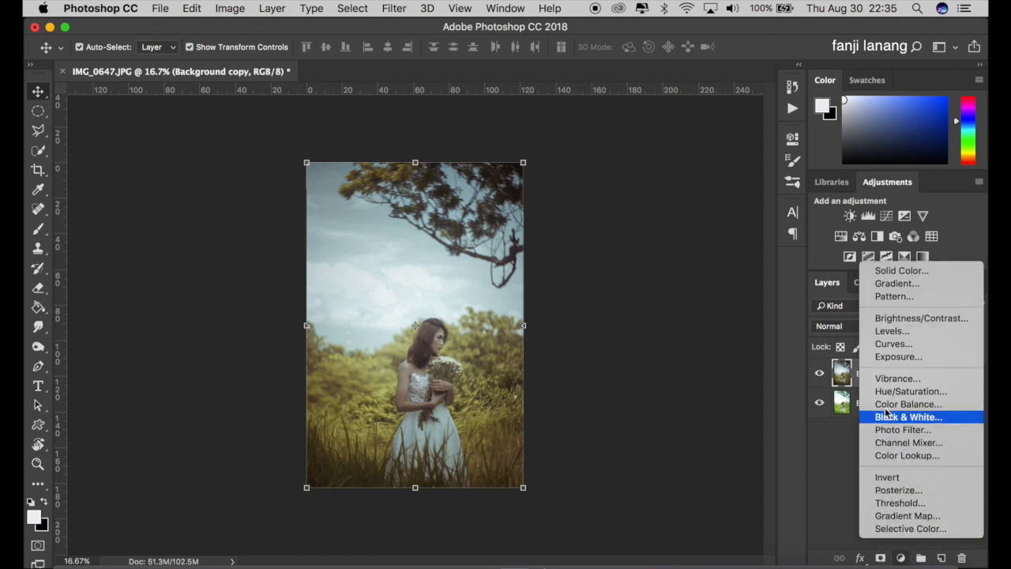
pyautogui.click(894, 344)
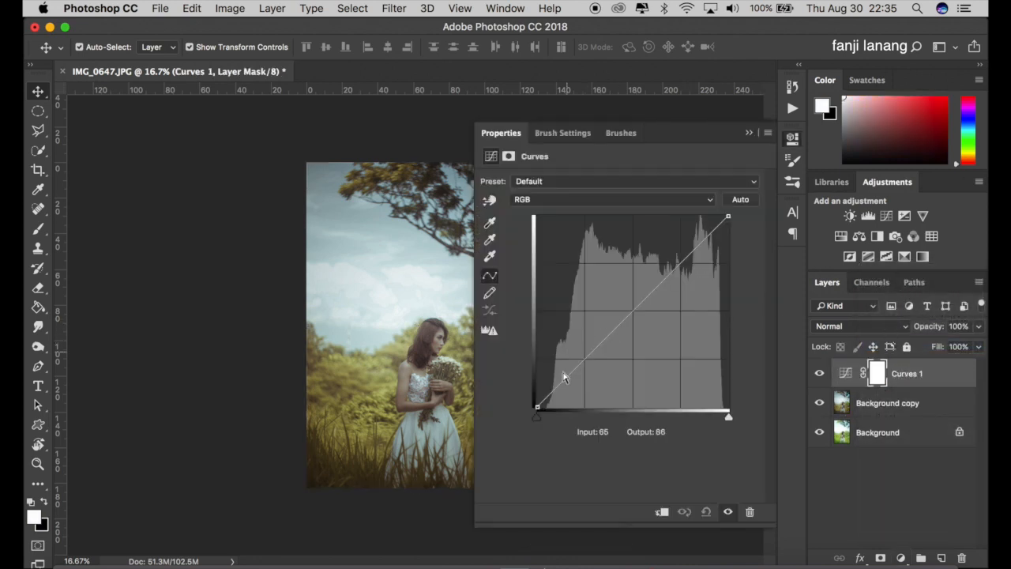
pyautogui.moveTo(537, 407); pyautogui.dragTo(561, 389)
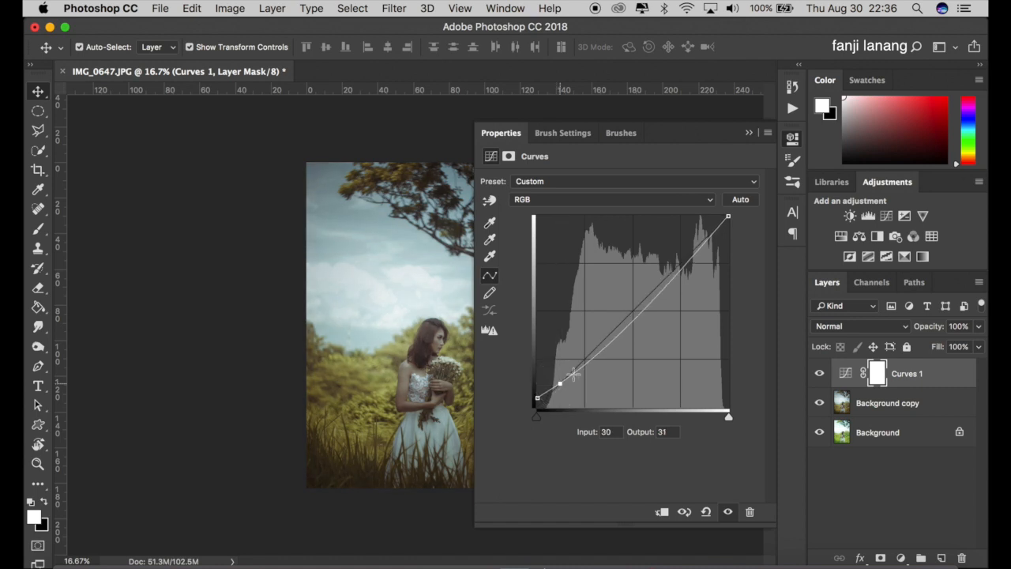
pyautogui.click(632, 312)
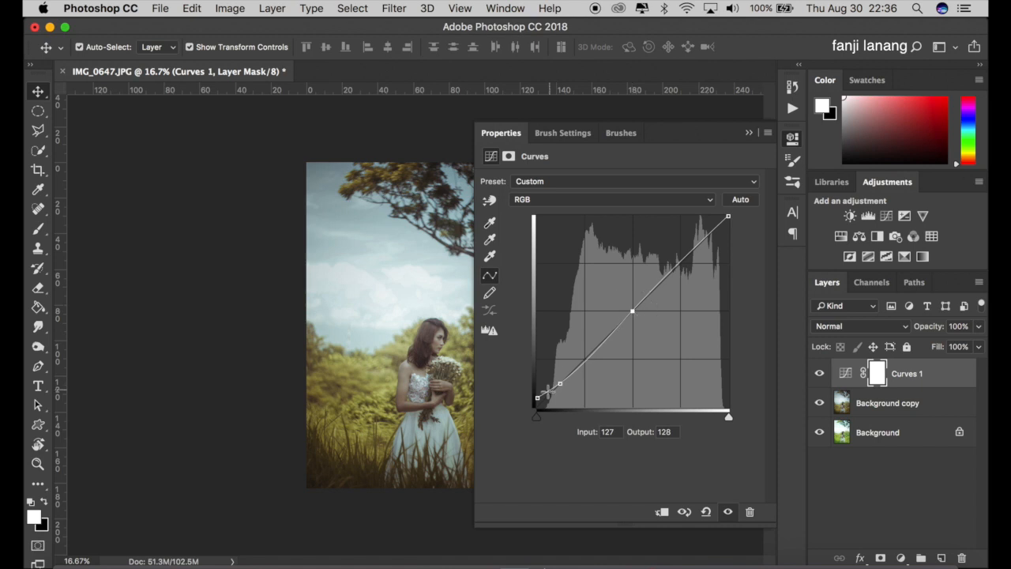
pyautogui.moveTo(540, 397); pyautogui.dragTo(567, 382)
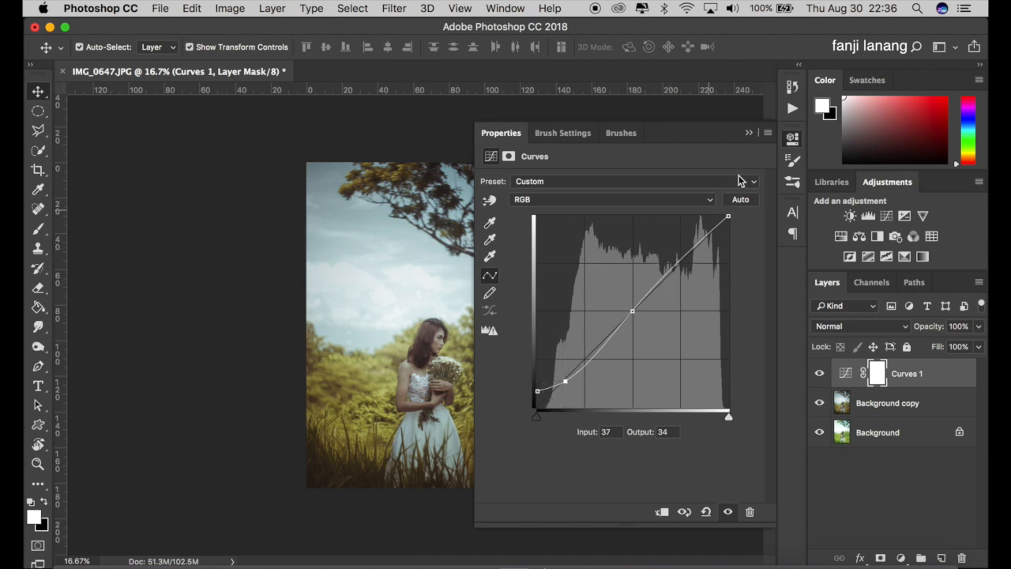
pyautogui.click(749, 133)
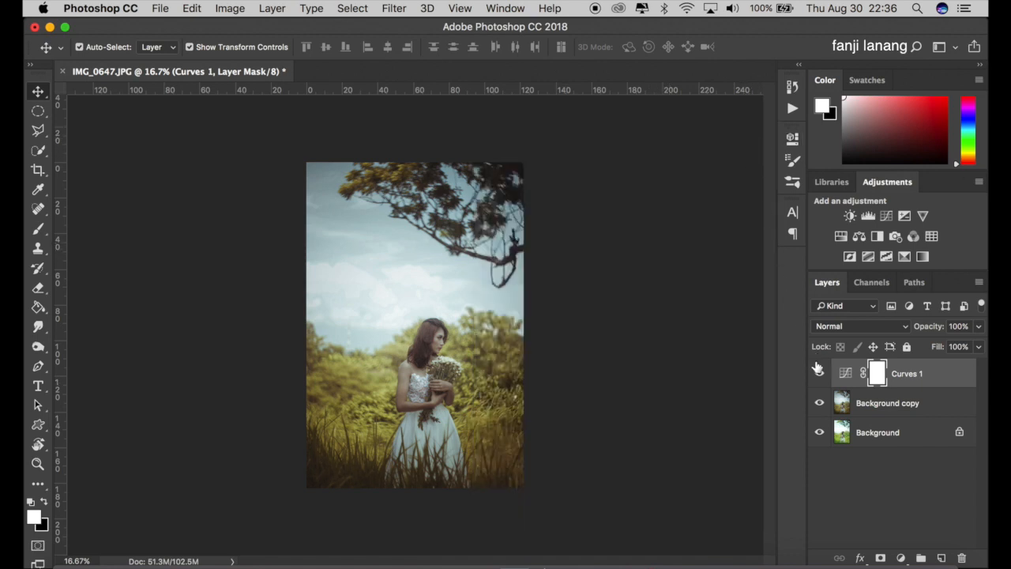
# Compare the photo with and without the Curves adjustment layer.
pyautogui.click(819, 373)
pyautogui.click(821, 376)
pyautogui.click(821, 376)
pyautogui.click(821, 376)
# Create a new empty layer above the Curves layer and choose a soft round brush with 0% hardness.
pyautogui.click(942, 557)
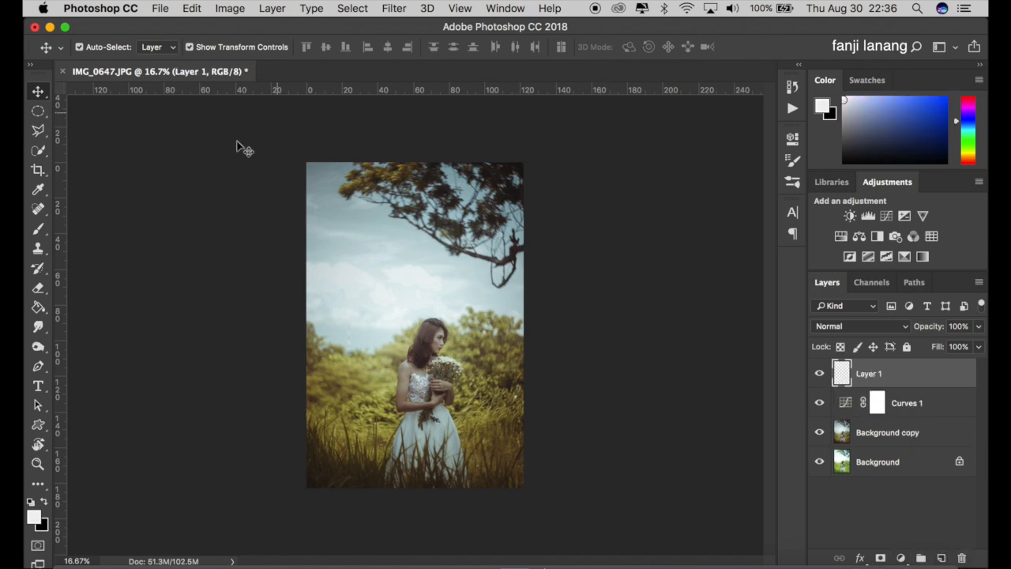
pyautogui.click(38, 229)
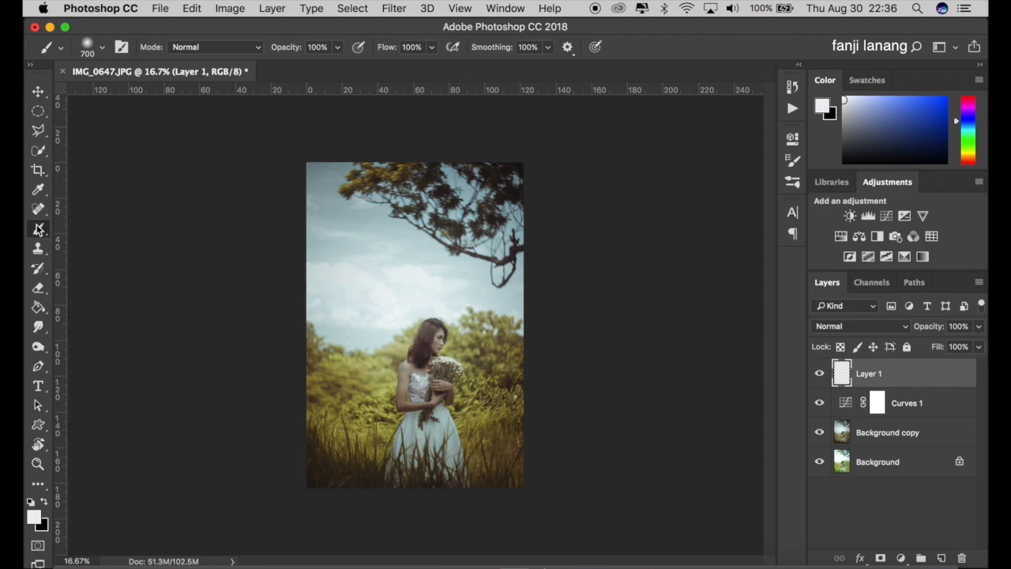
pyautogui.click(101, 47)
pyautogui.click(54, 159)
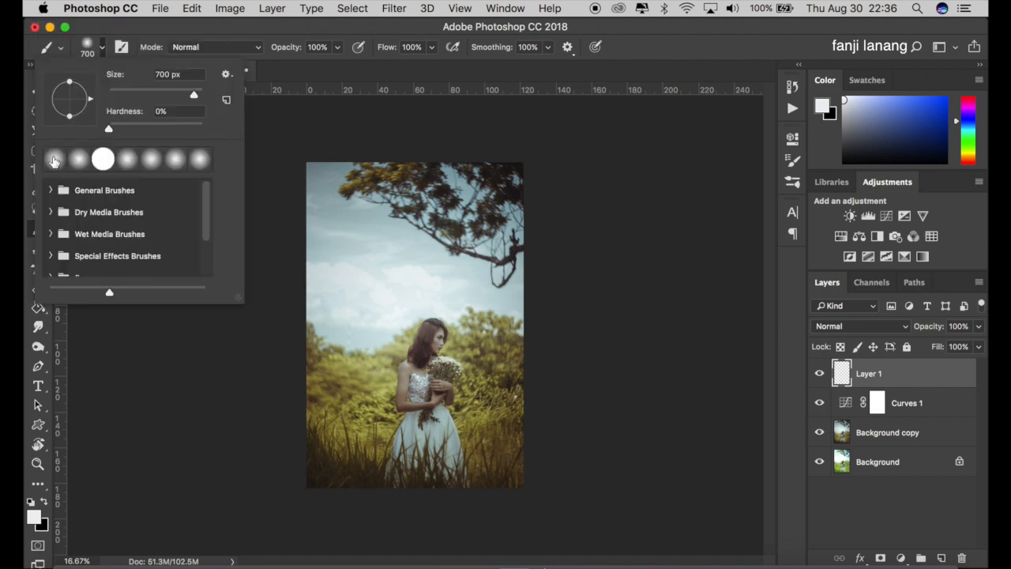
pyautogui.click(756, 53)
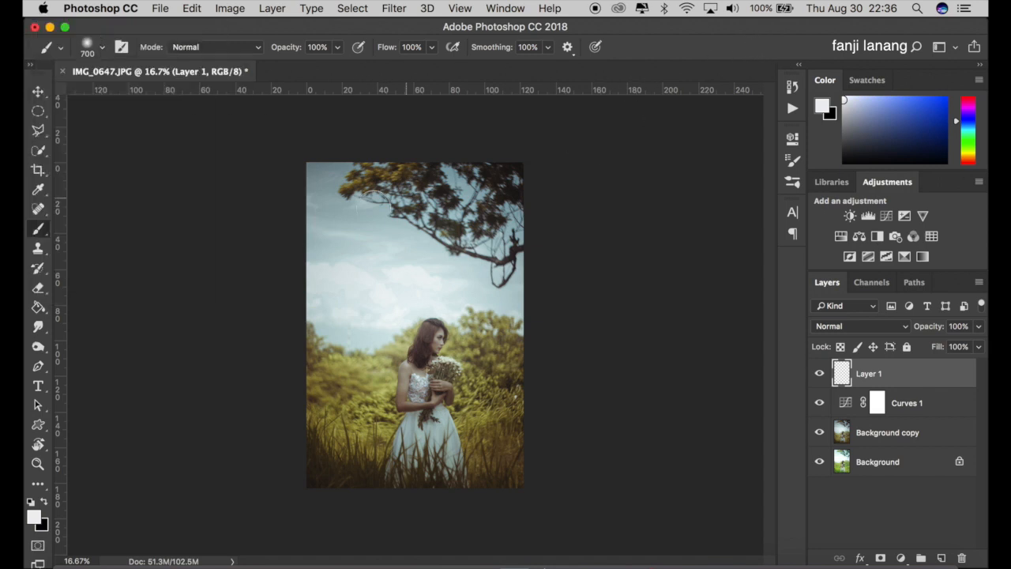
# Enlarge the brush to 1300 px and set its opacity to 38%.
pyautogui.press(']')
pyautogui.press(']')
pyautogui.press(']')
pyautogui.press(']')
pyautogui.press(']')
pyautogui.press(']')
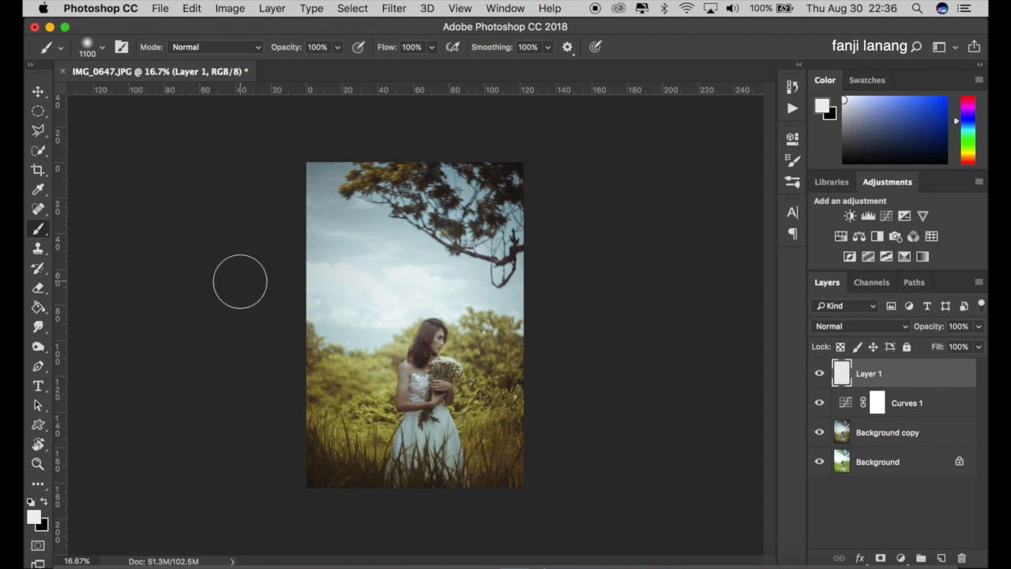
pyautogui.click(339, 48)
pyautogui.moveTo(296, 69); pyautogui.dragTo(294, 70)
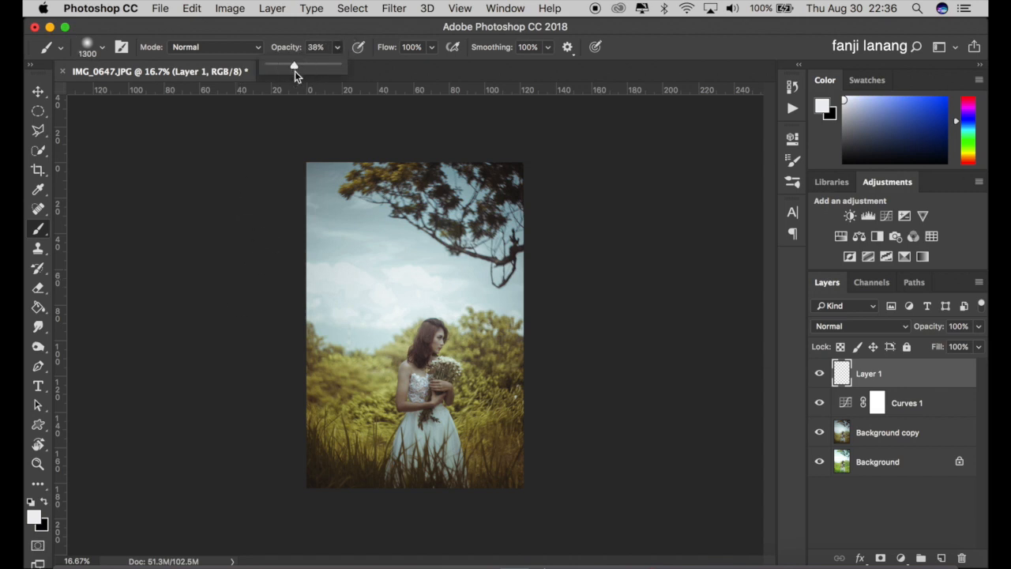
# Paint soft white haze over the bushes and grass on both sides of the woman.
pyautogui.click(297, 367)
pyautogui.moveTo(332, 377); pyautogui.dragTo(342, 382)
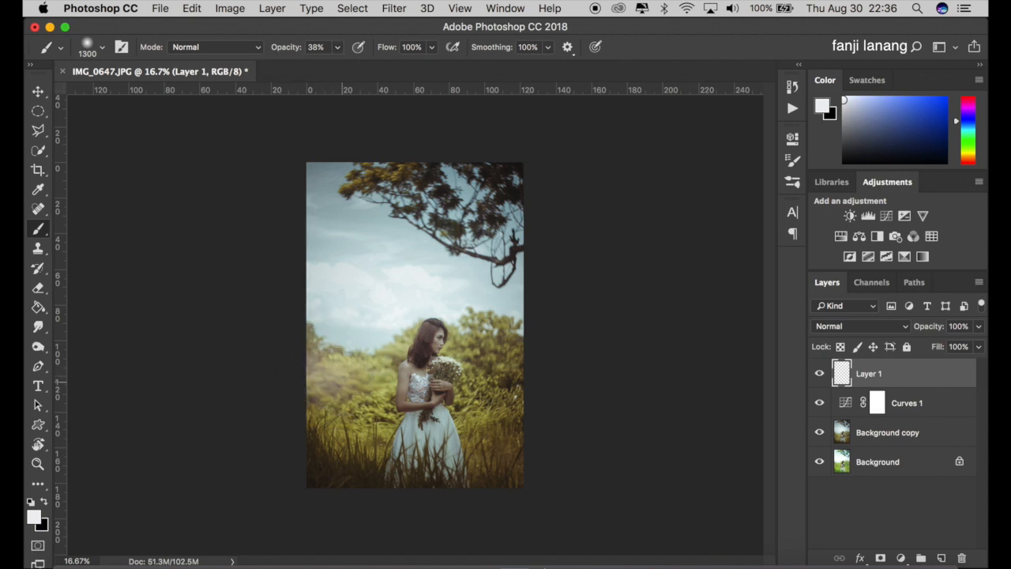
pyautogui.click(356, 410)
pyautogui.click(354, 418)
pyautogui.click(351, 412)
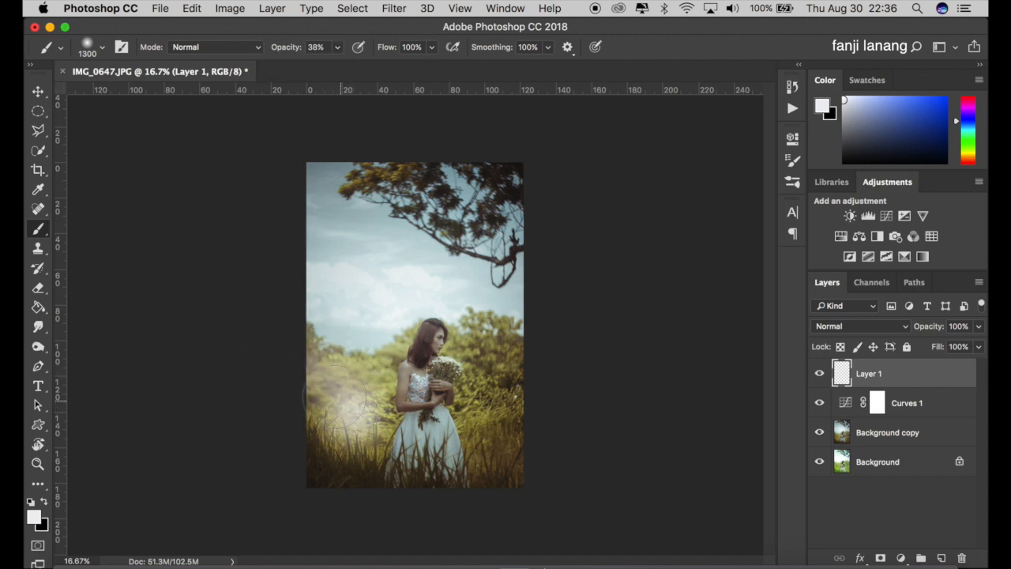
pyautogui.click(318, 394)
pyautogui.click(316, 393)
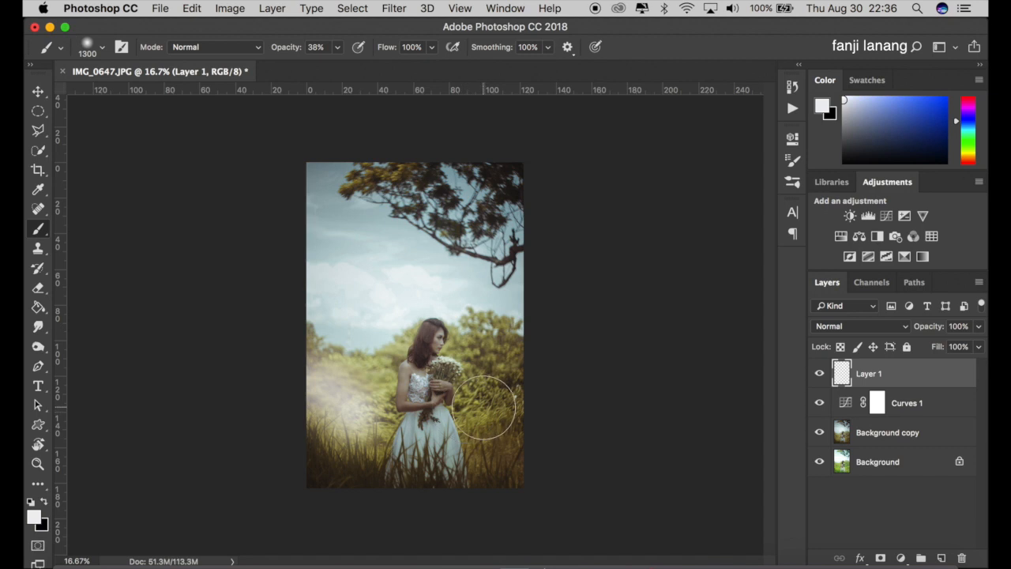
pyautogui.click(521, 384)
pyautogui.click(538, 382)
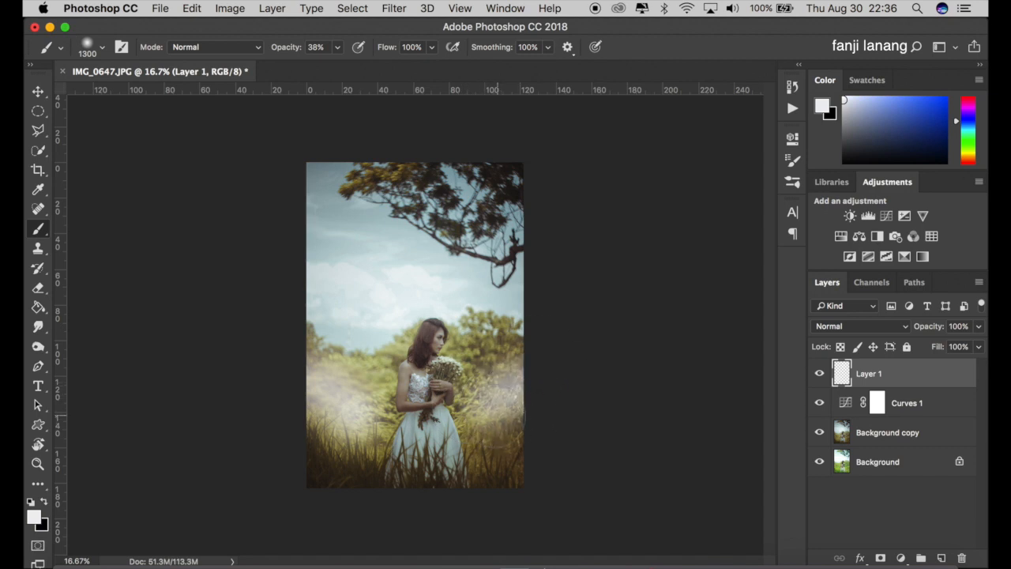
pyautogui.click(484, 415)
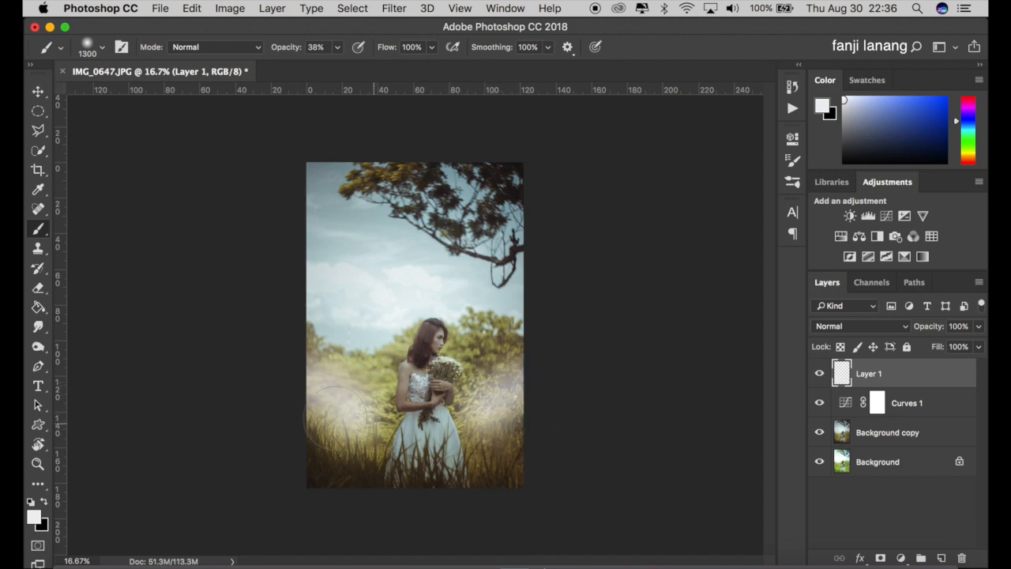
pyautogui.click(373, 423)
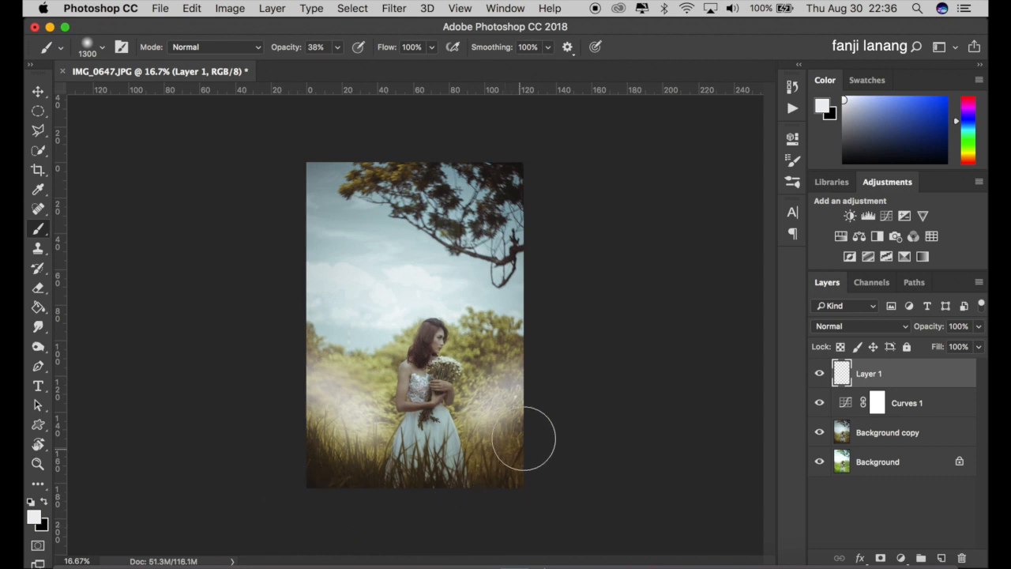
pyautogui.click(558, 335)
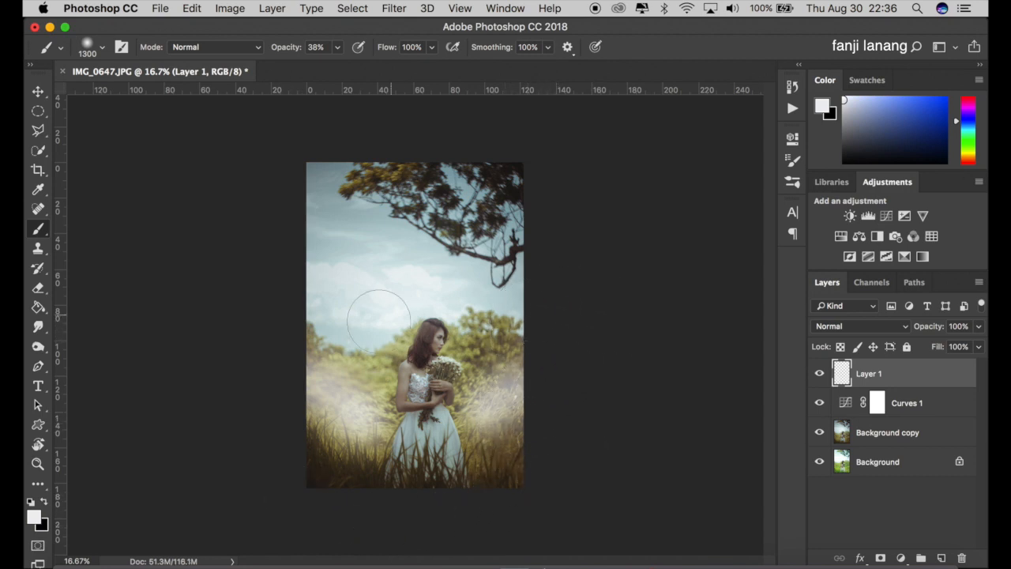
# Soften the painted haze with a Gaussian Blur of 318.0 pixels radius.
pyautogui.click(399, 10)
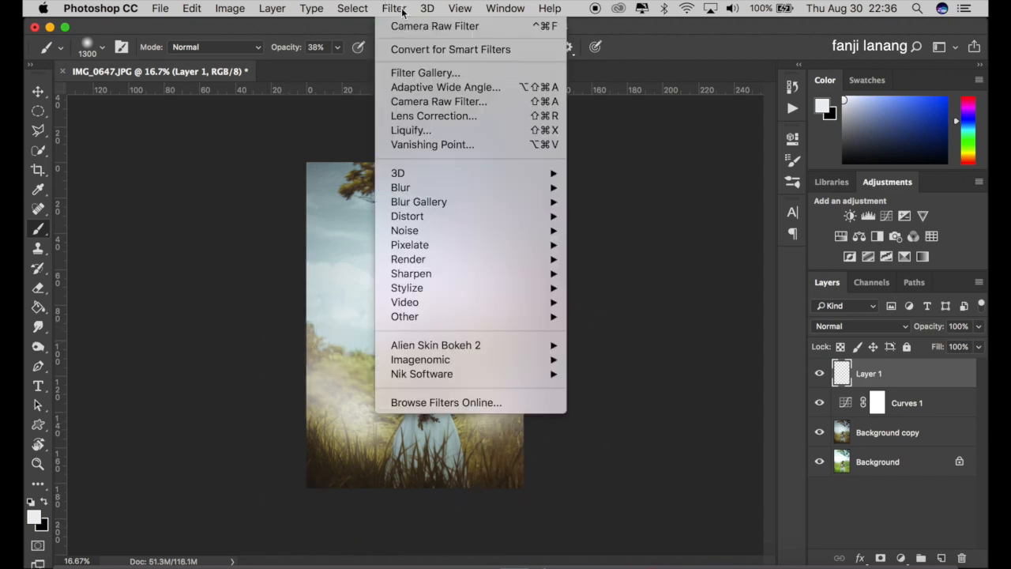
pyautogui.moveTo(472, 187)
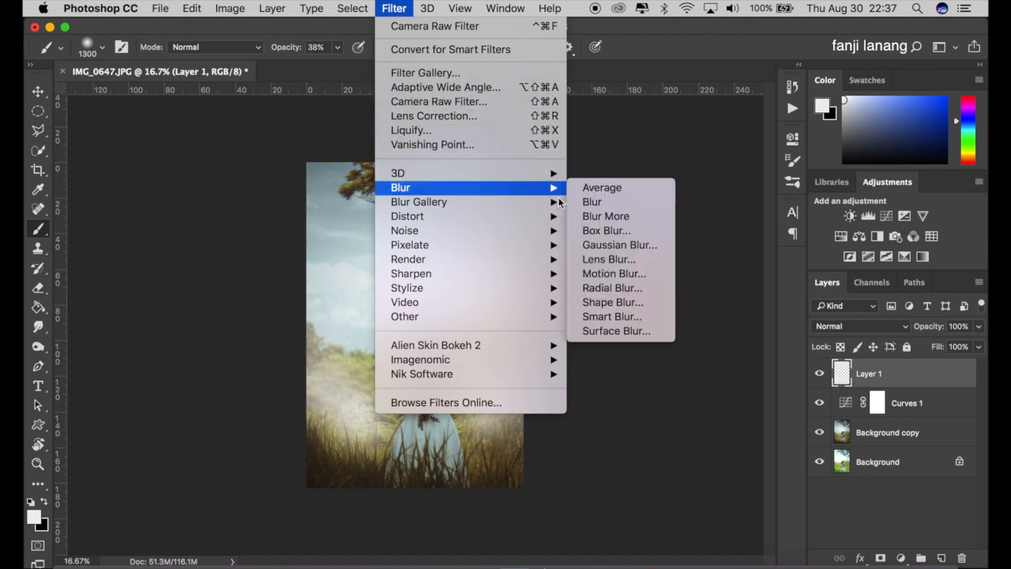
pyautogui.click(609, 245)
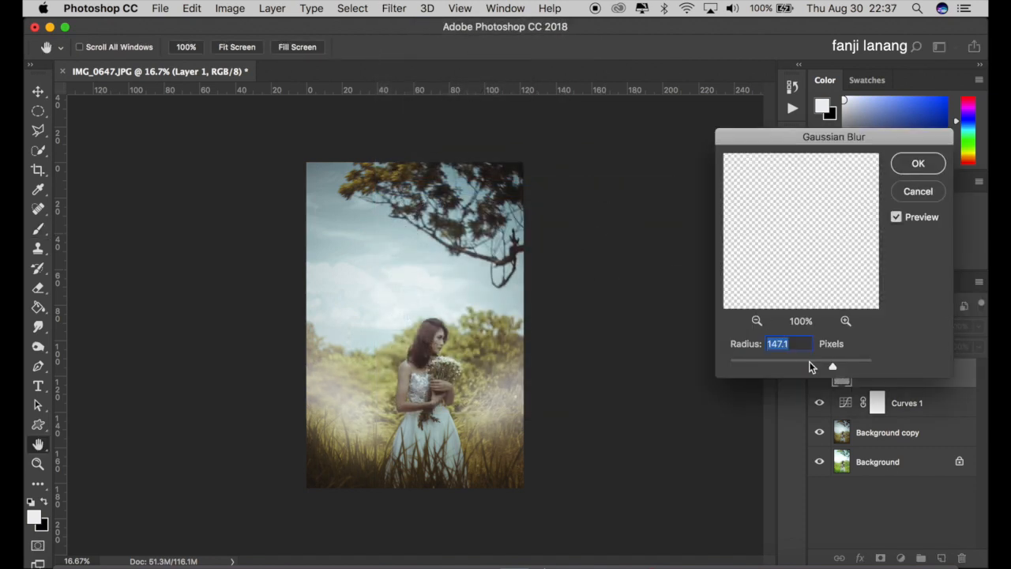
pyautogui.click(850, 366)
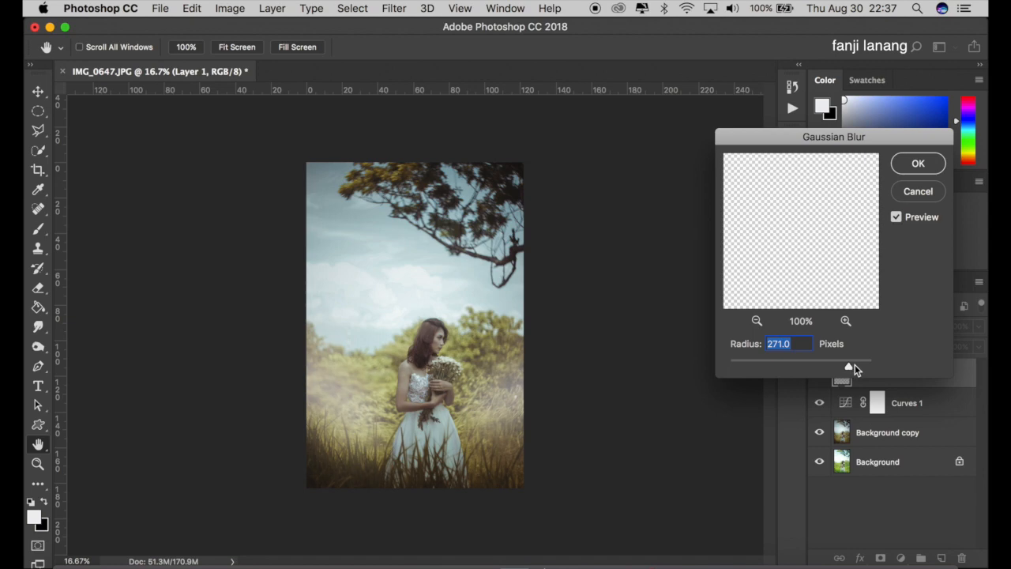
pyautogui.click(840, 366)
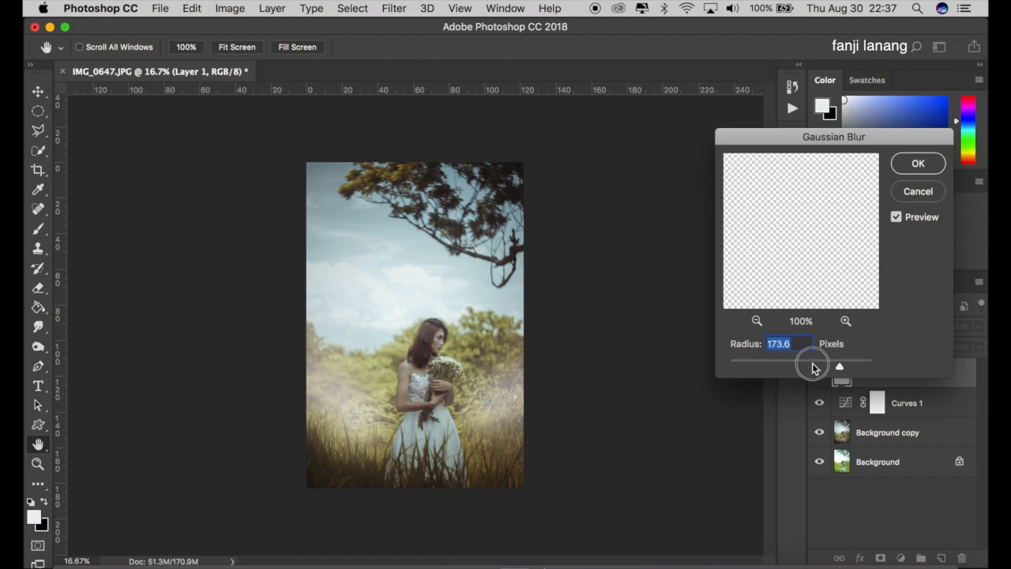
pyautogui.click(812, 366)
pyautogui.click(853, 366)
pyautogui.click(863, 365)
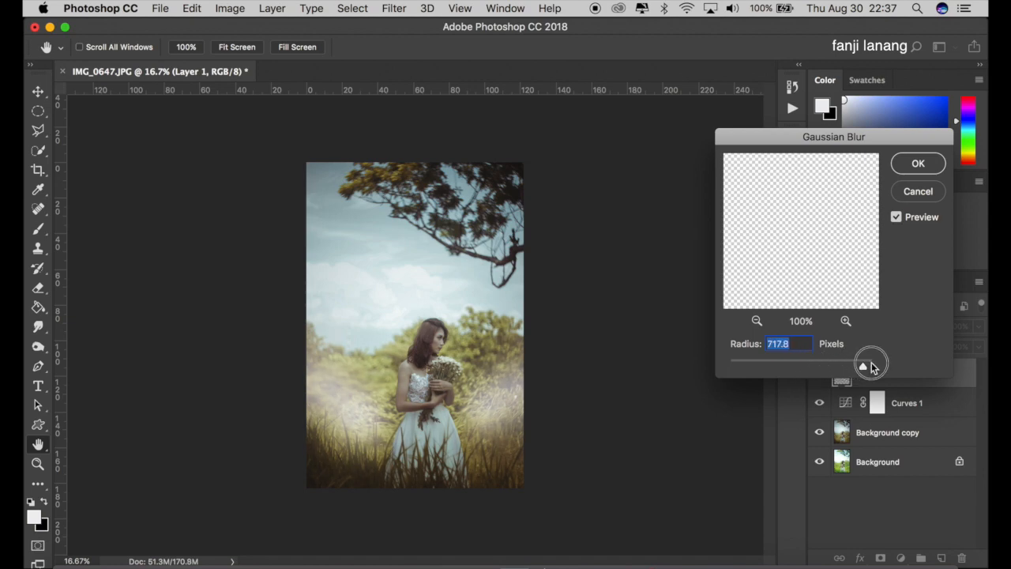
pyautogui.click(854, 364)
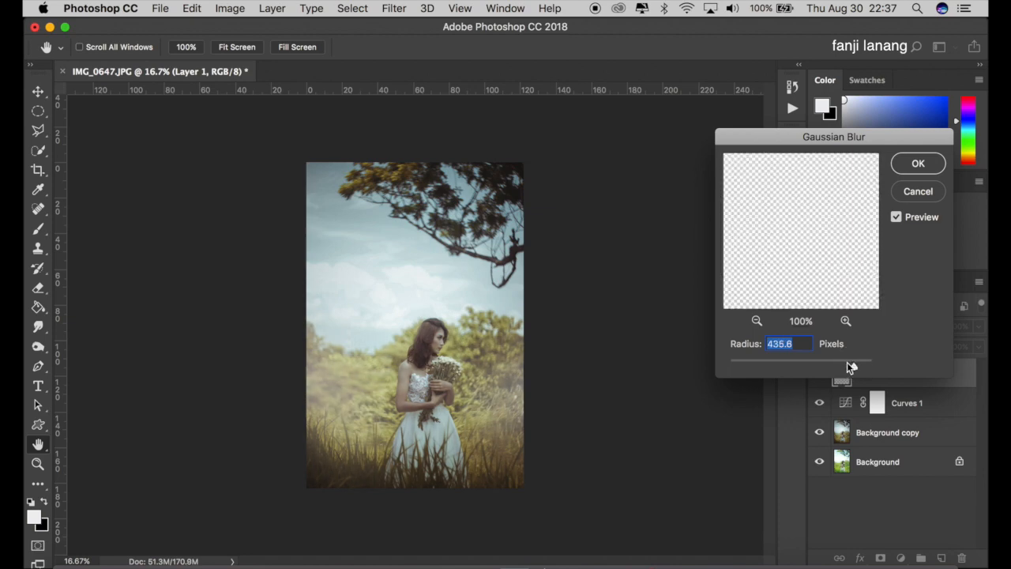
pyautogui.click(846, 364)
pyautogui.click(849, 364)
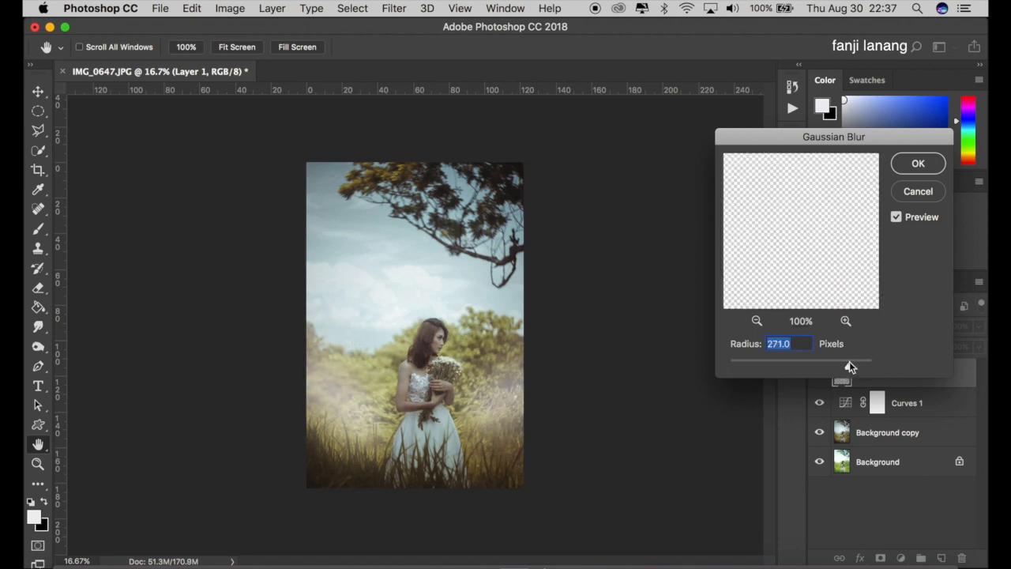
pyautogui.click(851, 364)
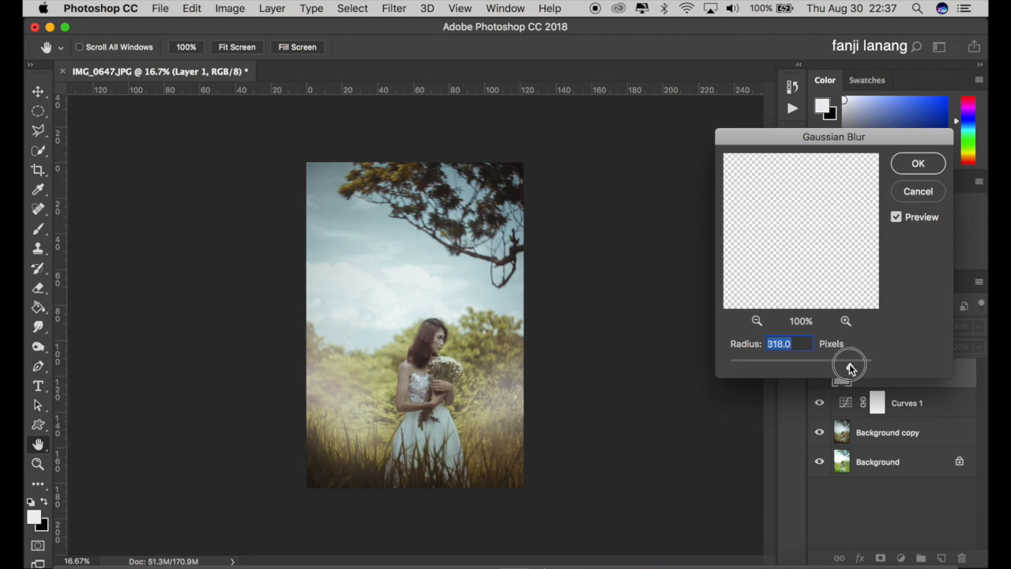
pyautogui.click(918, 166)
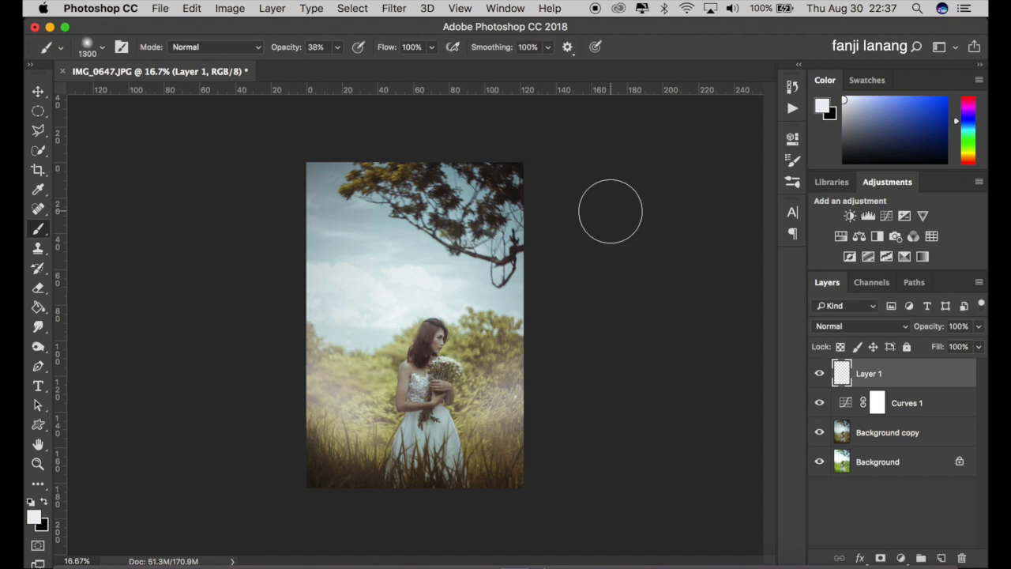
# Compare the photo with and without the blurred haze layer.
pyautogui.click(820, 375)
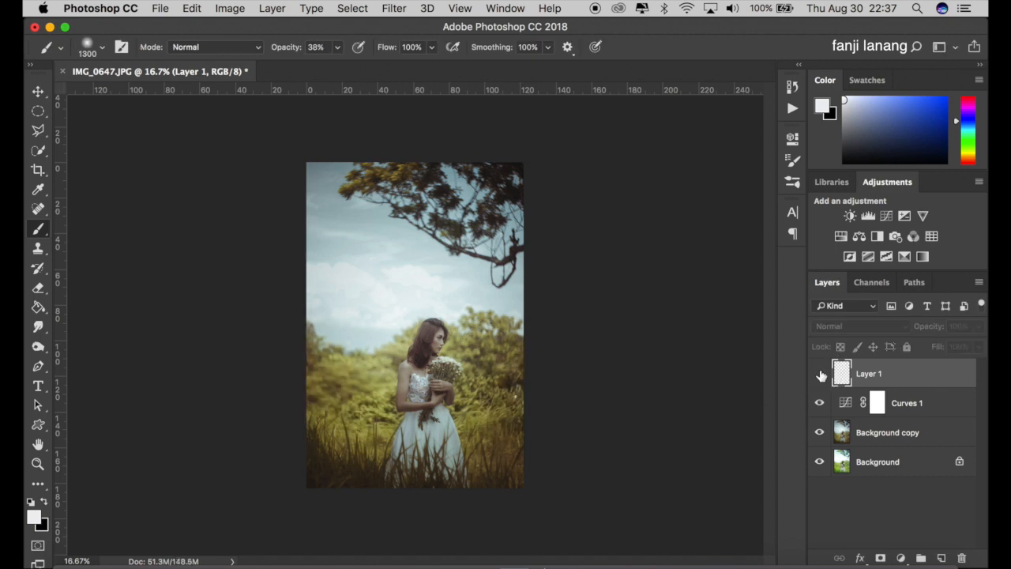
pyautogui.click(821, 375)
pyautogui.click(821, 375)
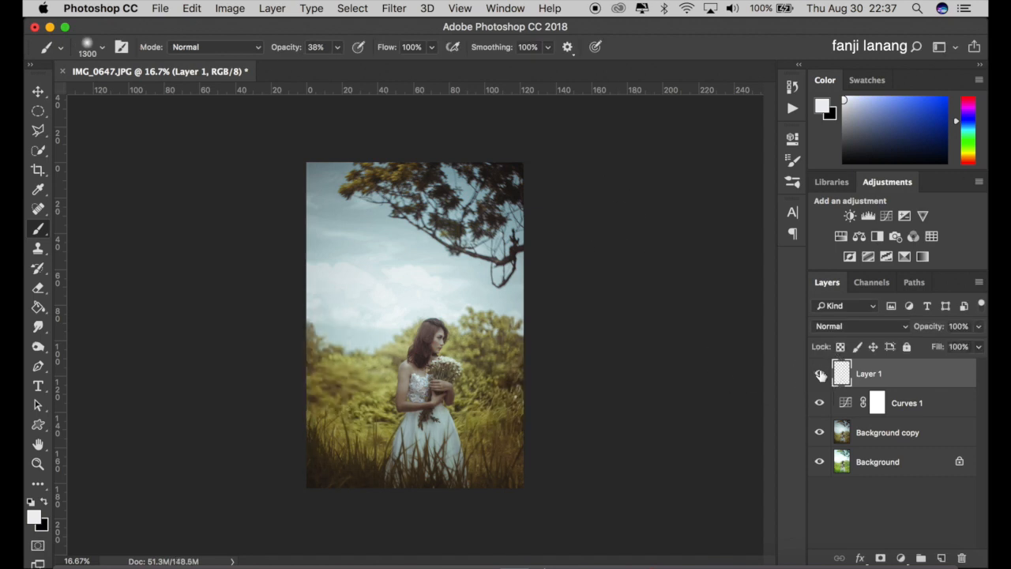
pyautogui.click(821, 375)
# Reduce the haze layer's opacity to 67% and switch to the Move tool.
pyautogui.click(980, 326)
pyautogui.moveTo(979, 344); pyautogui.dragTo(960, 347)
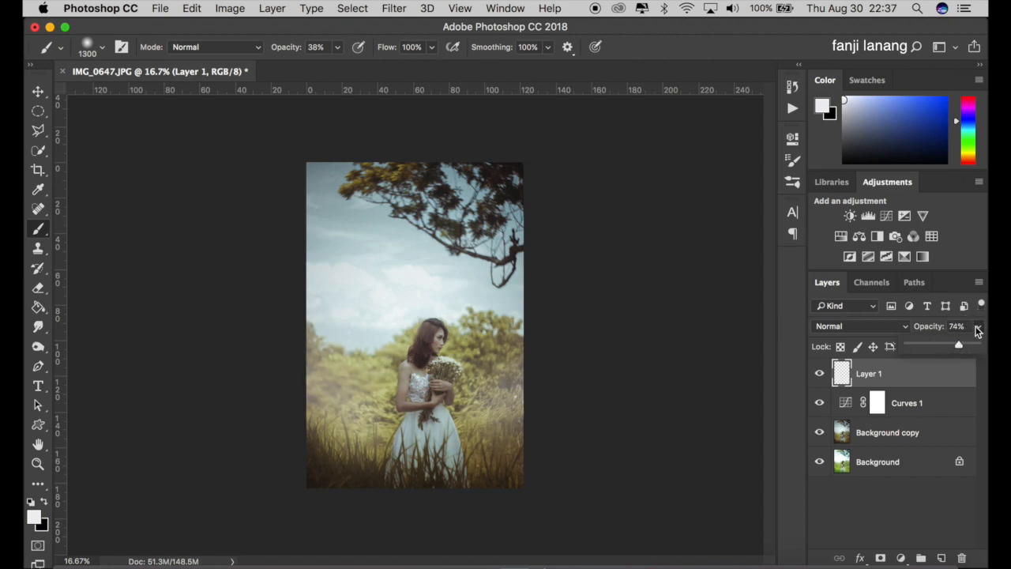
pyautogui.click(38, 91)
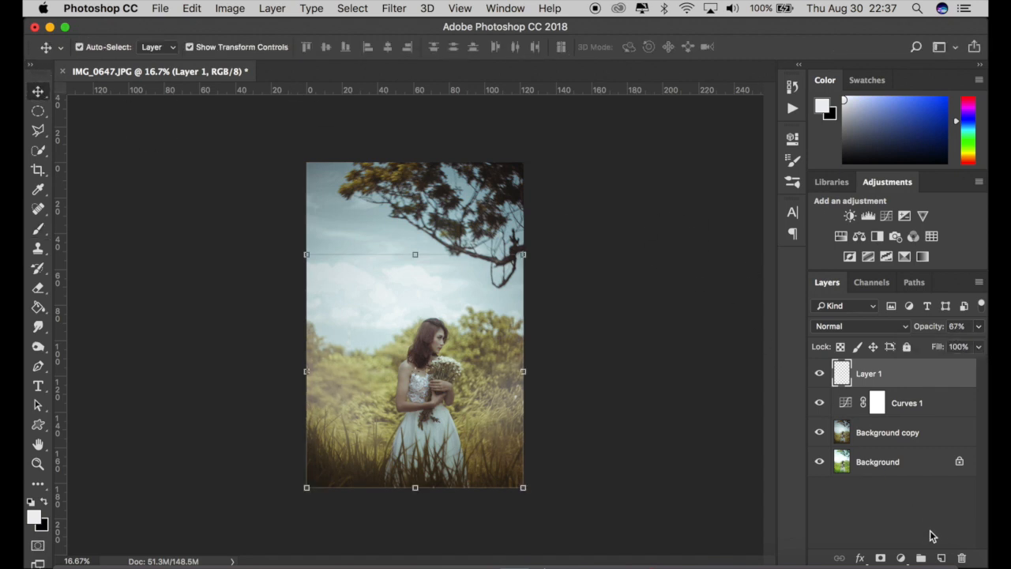
# Add a new layer and set the Brush tool to the 1391 px logo tip at 100% opacity.
pyautogui.click(940, 558)
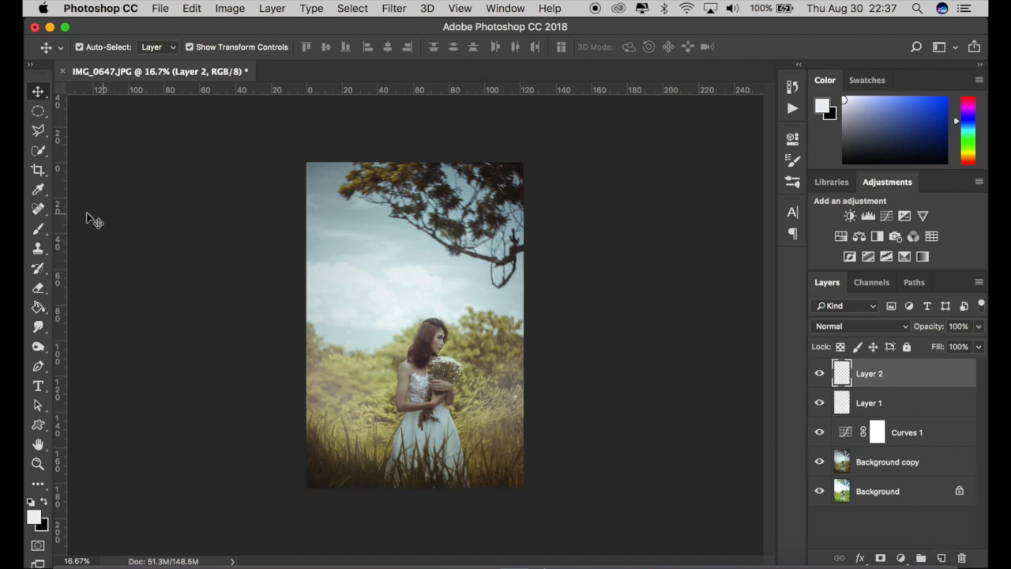
pyautogui.click(38, 228)
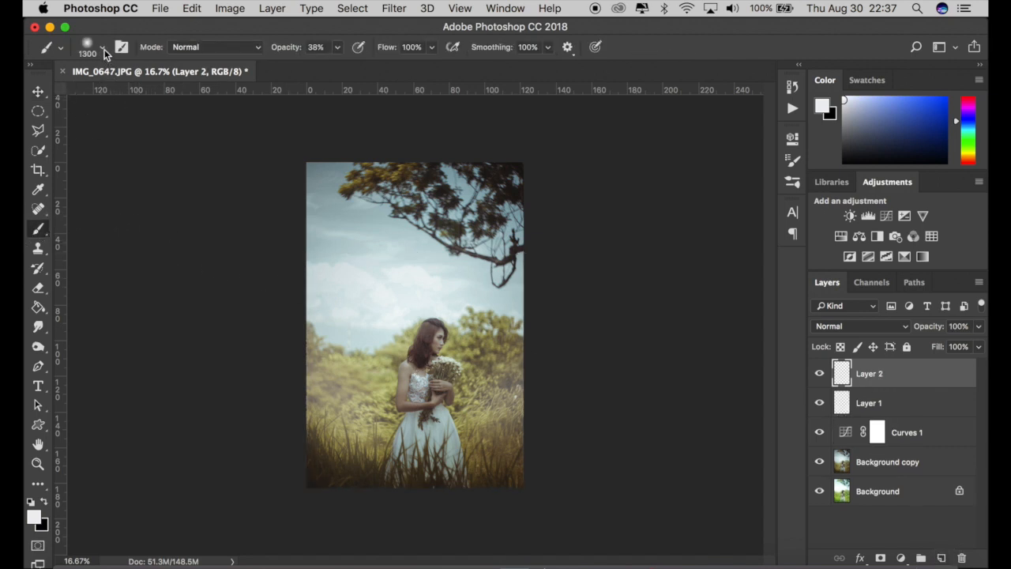
pyautogui.click(121, 46)
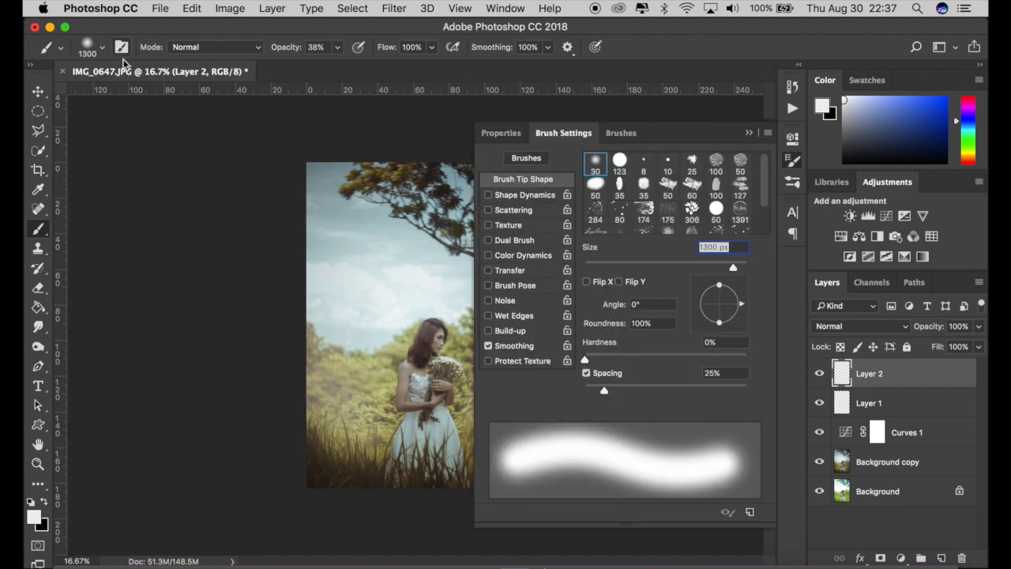
pyautogui.click(744, 212)
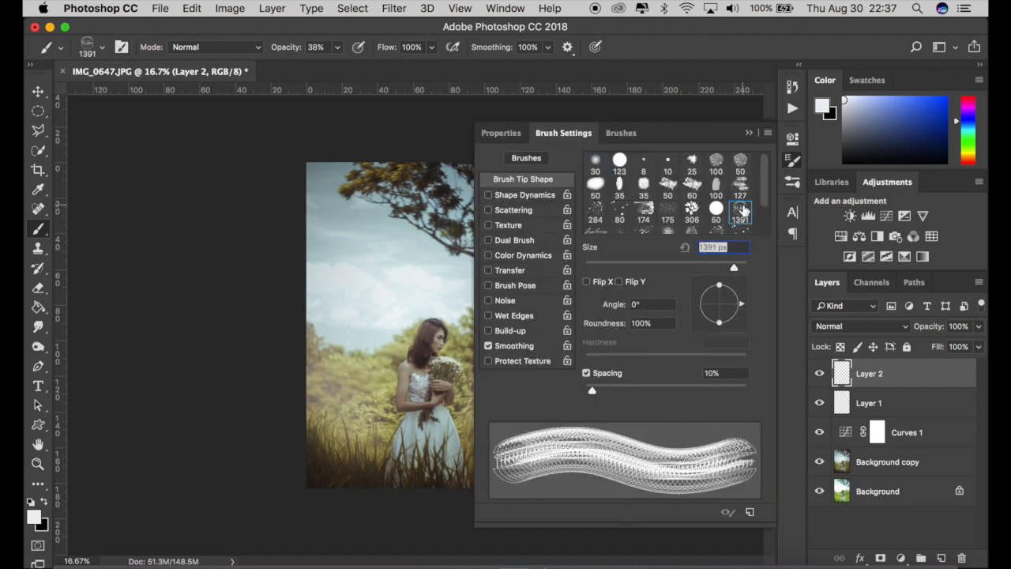
pyautogui.click(749, 134)
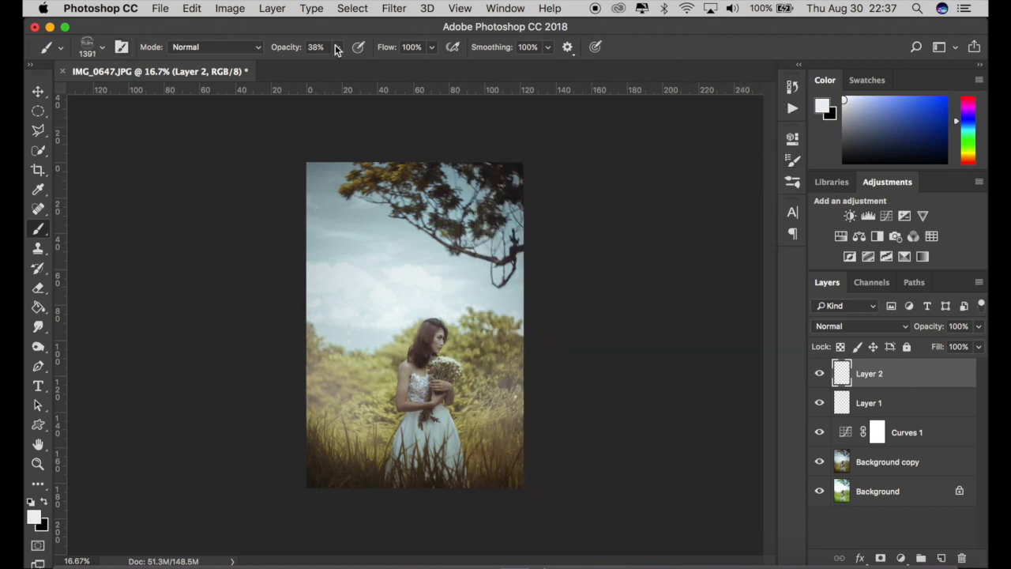
pyautogui.moveTo(335, 50); pyautogui.dragTo(703, 55)
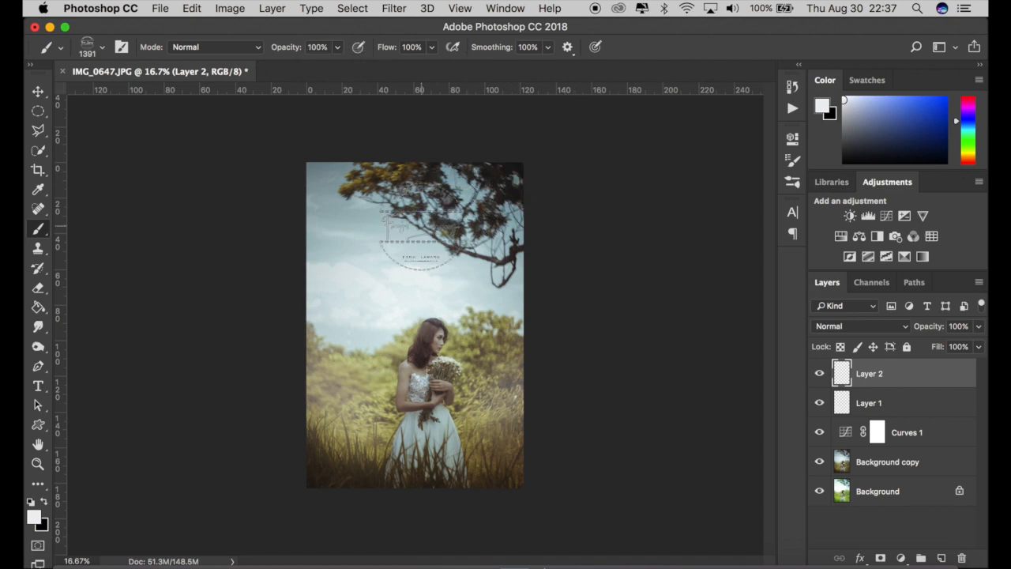
# Reduce the logo brush to 250 px and stamp the watermark once in white in the photo's lower-left corner.
pyautogui.press('[')
pyautogui.press('[')
pyautogui.press('[')
pyautogui.press('[')
pyautogui.press('[')
pyautogui.press('[')
pyautogui.press('[')
pyautogui.press('[')
pyautogui.press('[')
pyautogui.press('[')
pyautogui.press('[')
pyautogui.press('[')
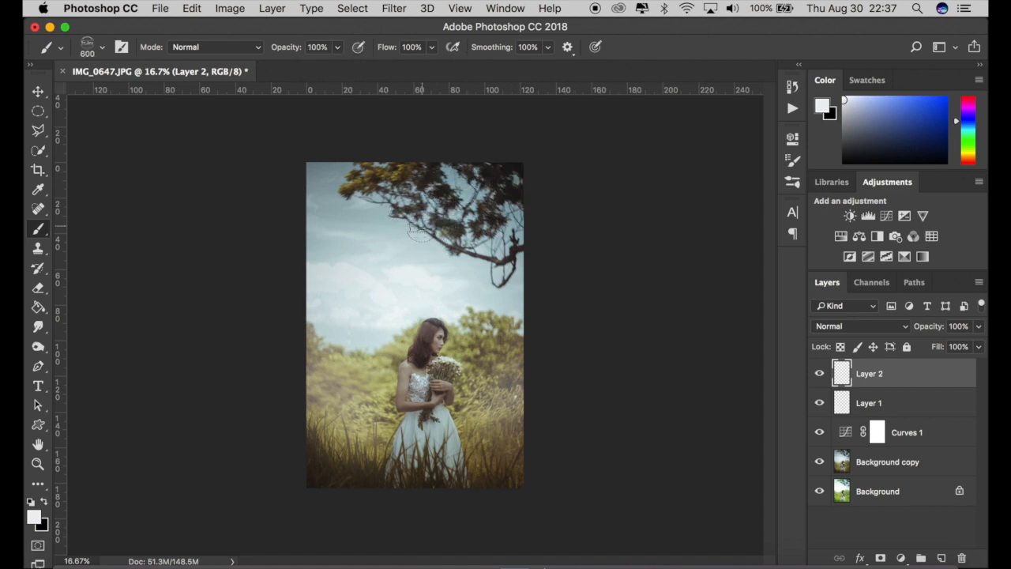
pyautogui.click(45, 498)
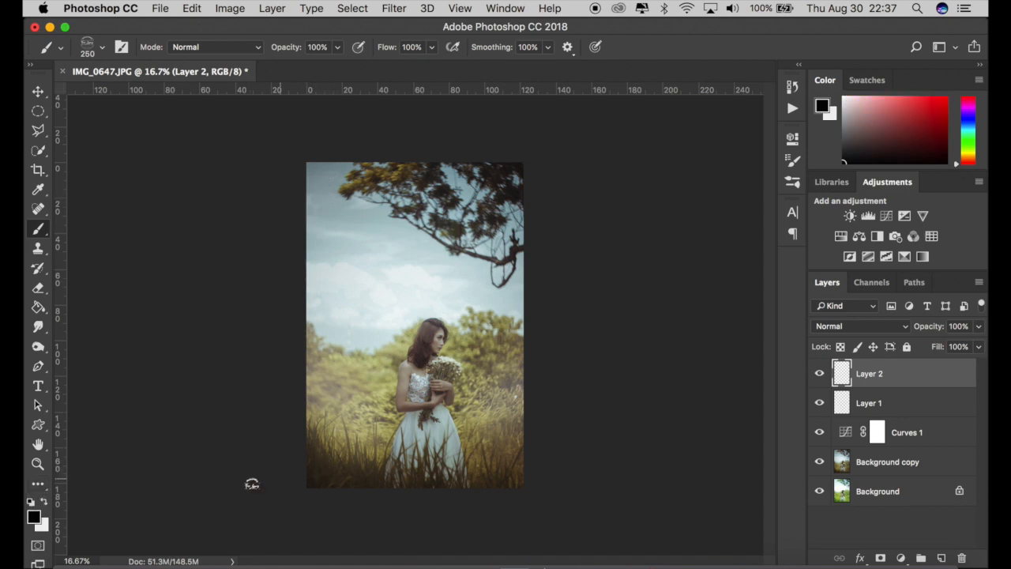
pyautogui.click(45, 499)
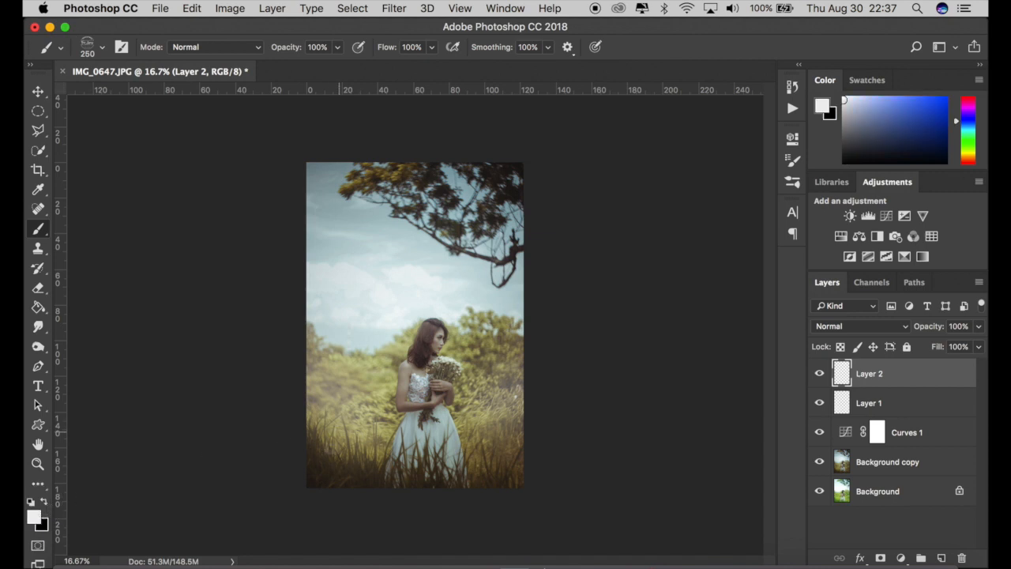
pyautogui.click(322, 473)
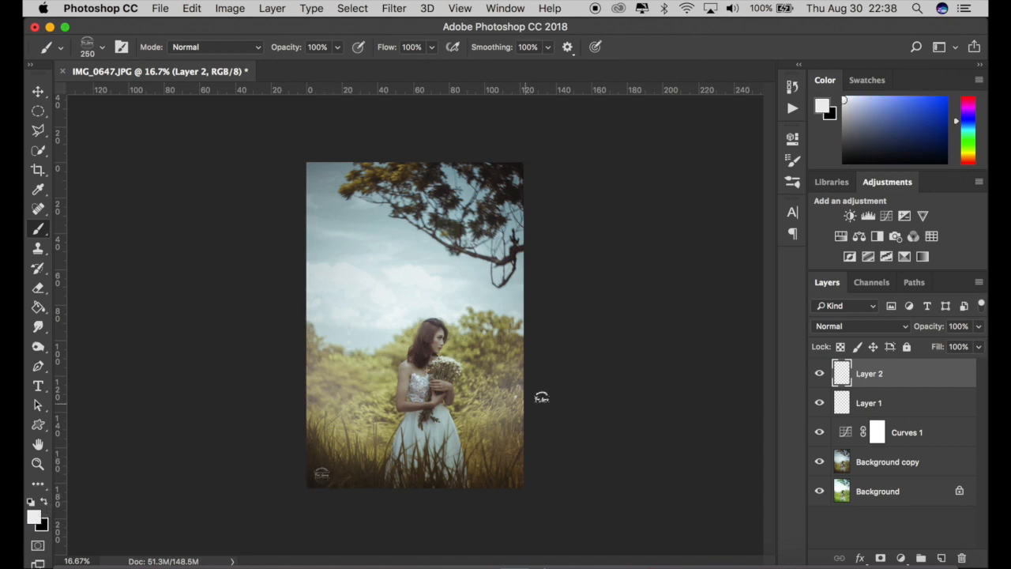